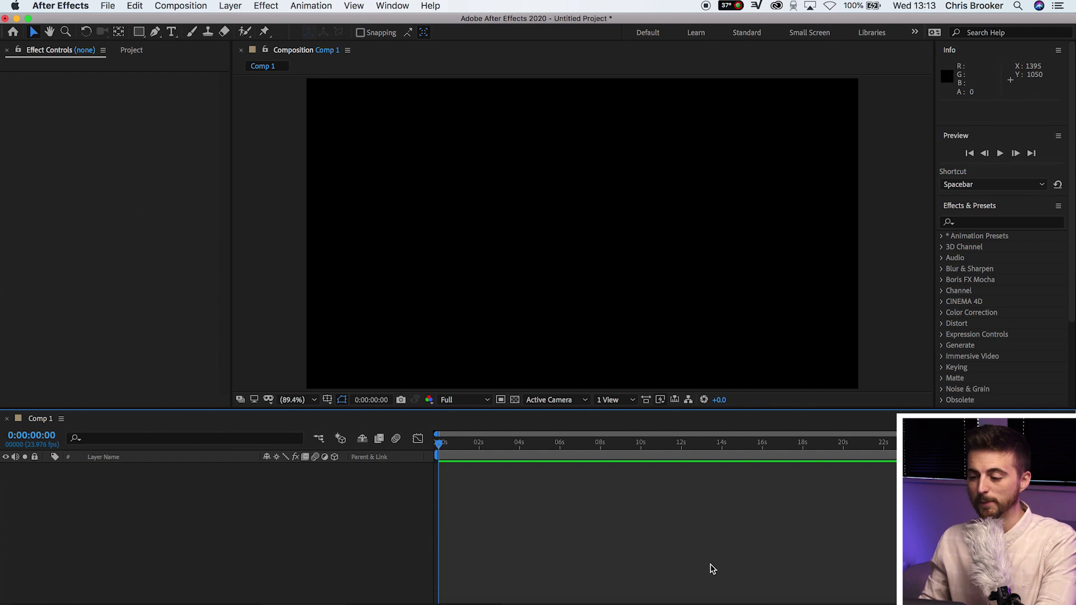
Make the empty black Comp 1 composition view active
{"action": "left_click", "coordinate": [402, 163]}
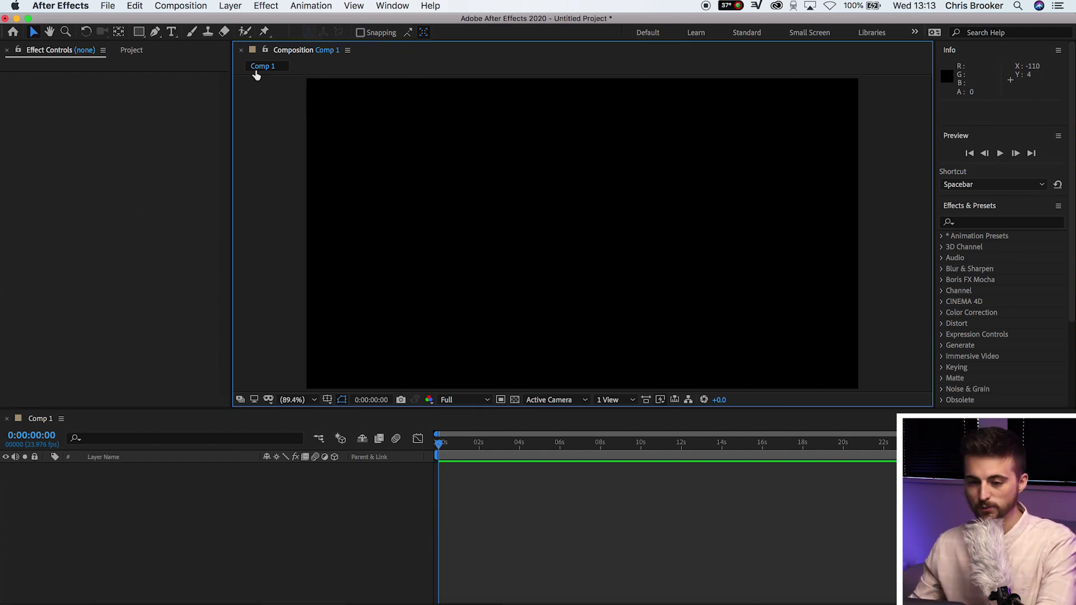
Create a new text layer reading 'Films' in the comp using the Type tool
{"action": "left_click", "coordinate": [172, 32]}
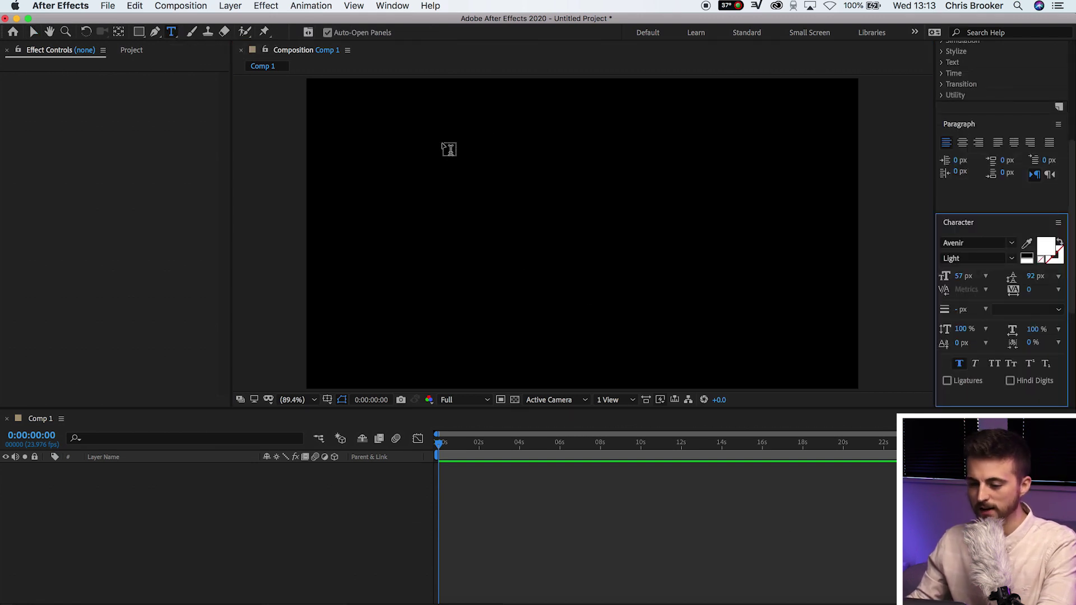
{"action": "left_click", "coordinate": [503, 223]}
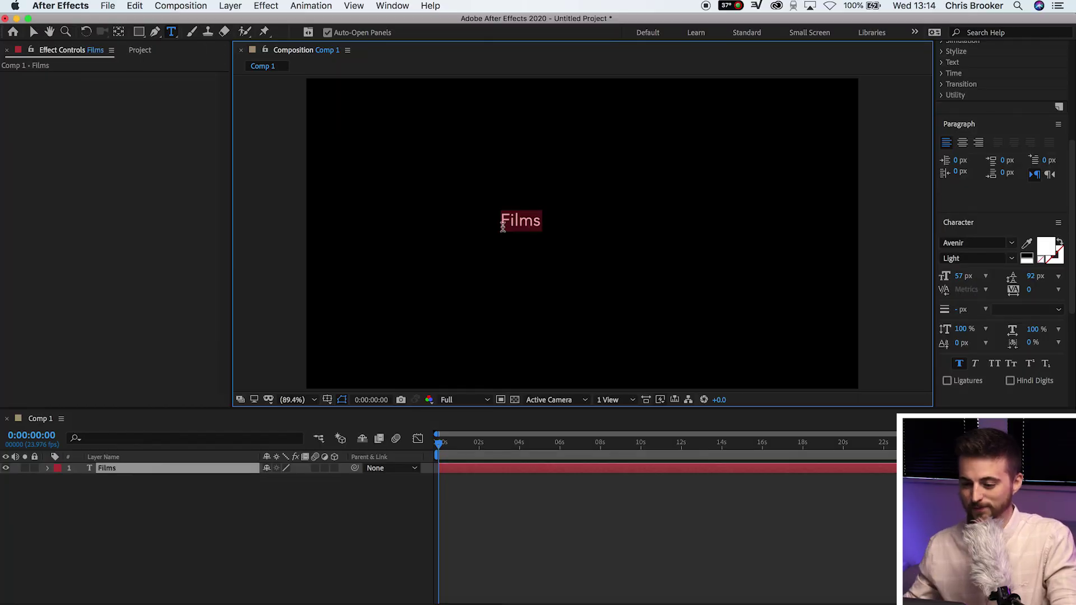
Enlarge the Films text to about 230 px, then glance through the panel list without choosing one
{"action": "left_click_drag", "start_coordinate": [964, 277], "coordinate": [1020, 275]}
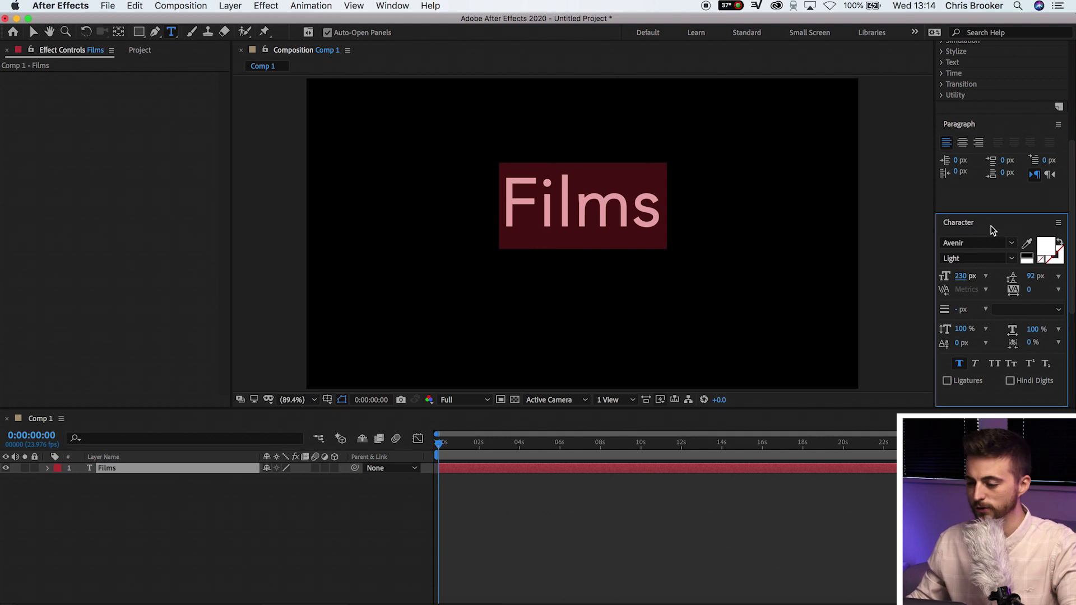
{"action": "scroll", "coordinate": [983, 227], "scroll_direction": "up", "scroll_amount": 10}
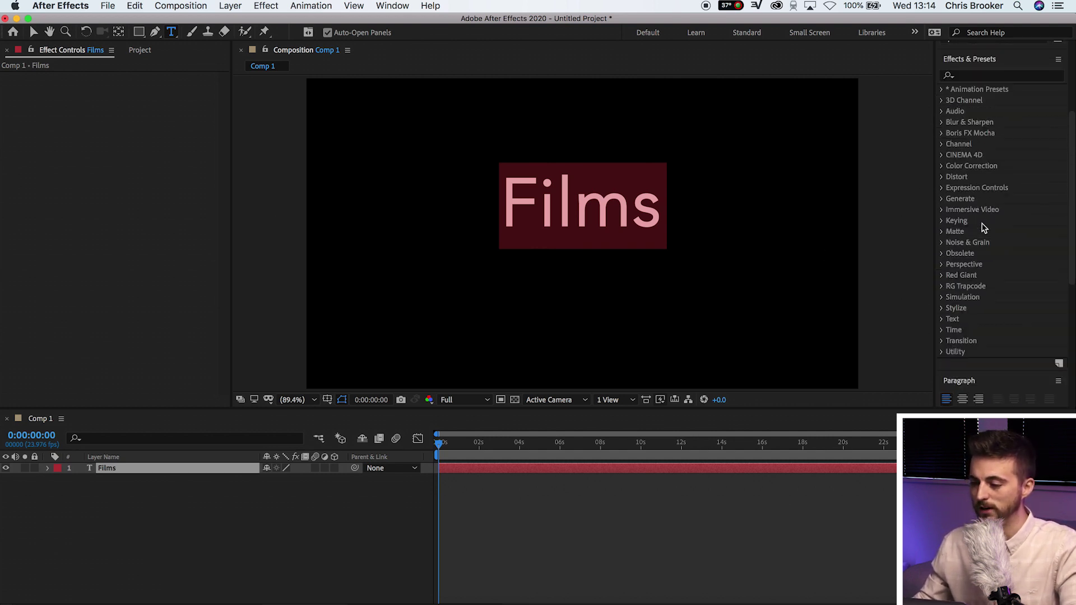
{"action": "scroll", "coordinate": [983, 227], "scroll_direction": "down", "scroll_amount": 5}
{"action": "scroll", "coordinate": [984, 227], "scroll_direction": "down", "scroll_amount": 5}
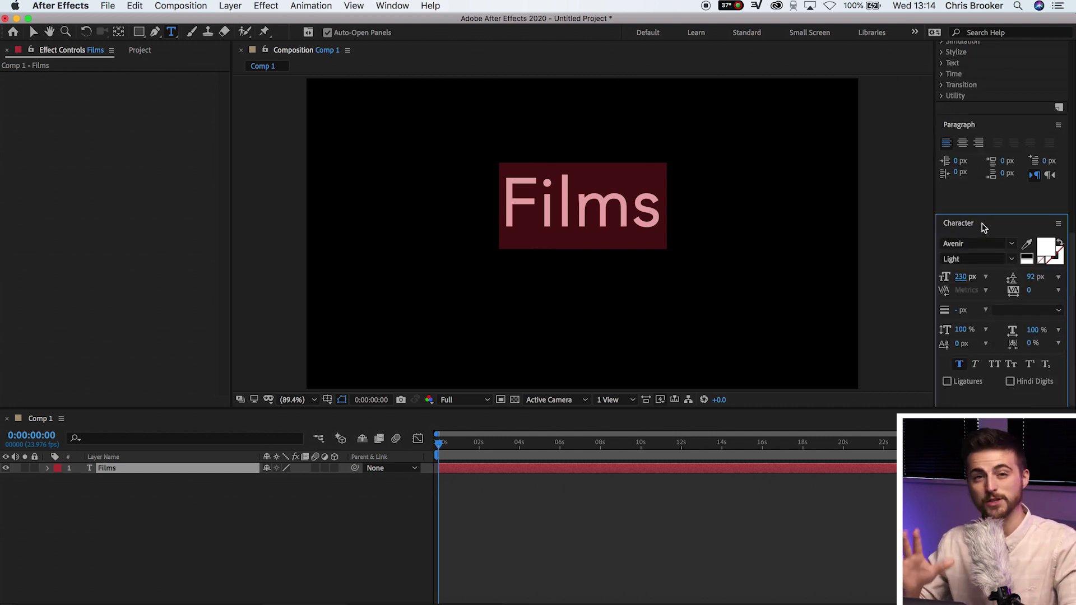
{"action": "left_click", "coordinate": [392, 6]}
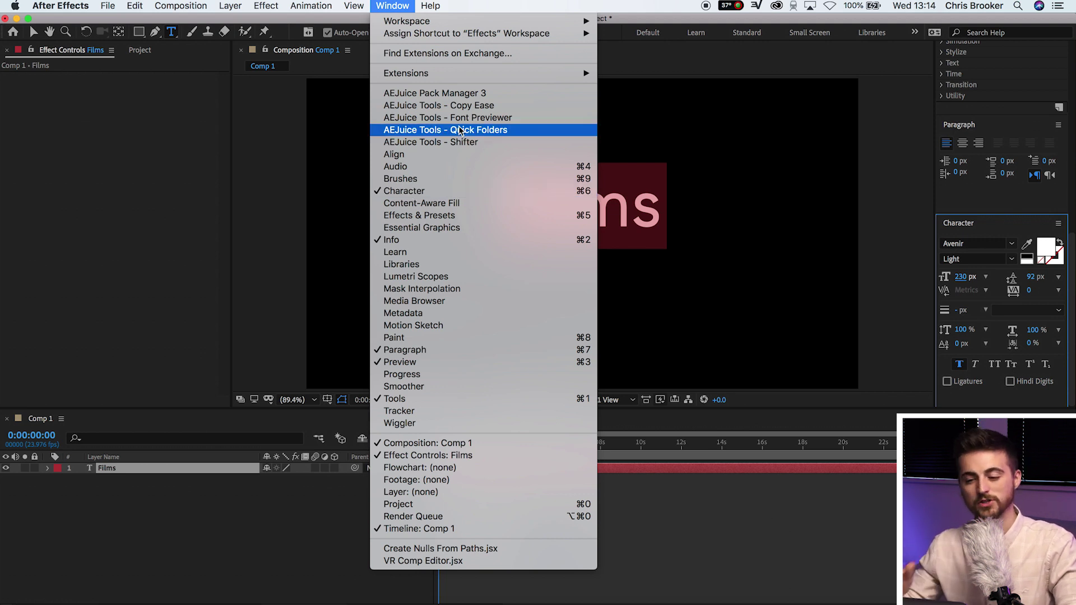
{"action": "left_click", "coordinate": [409, 6]}
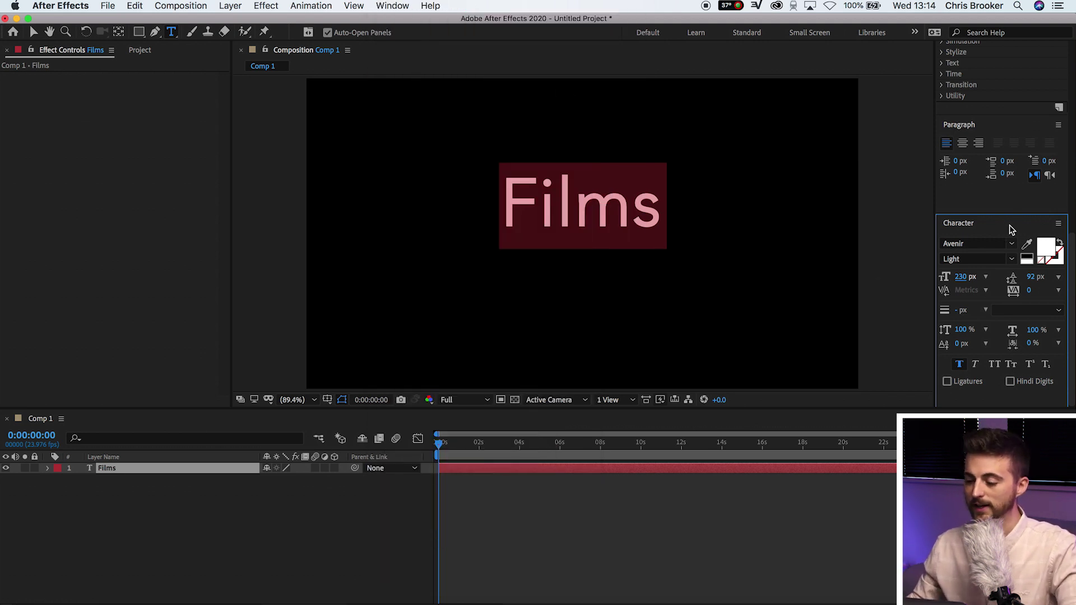
Try the Brusher and Chasing Embers fonts on Films, then settle on Dancing on the Beach
{"action": "left_click", "coordinate": [1010, 244]}
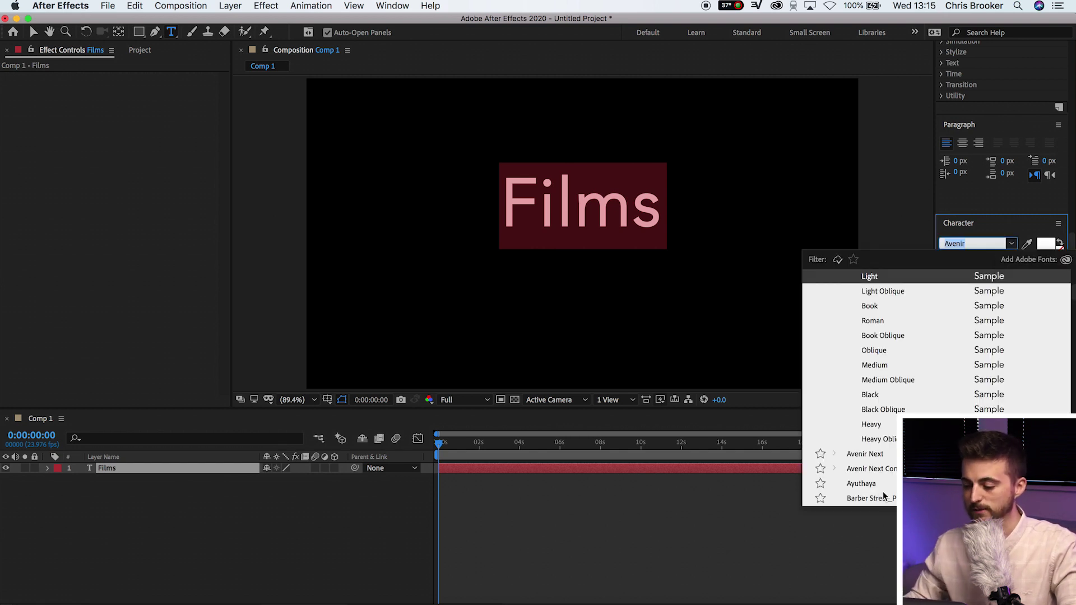
{"action": "type", "text": "Brusher"}
{"action": "key", "text": "Return"}
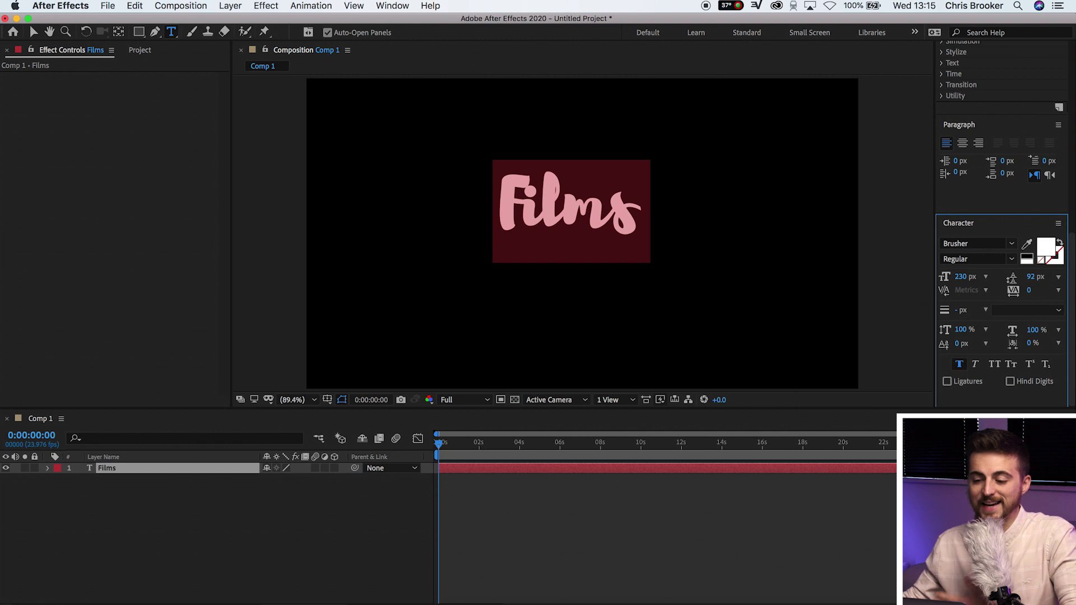
{"action": "left_click", "coordinate": [1010, 244]}
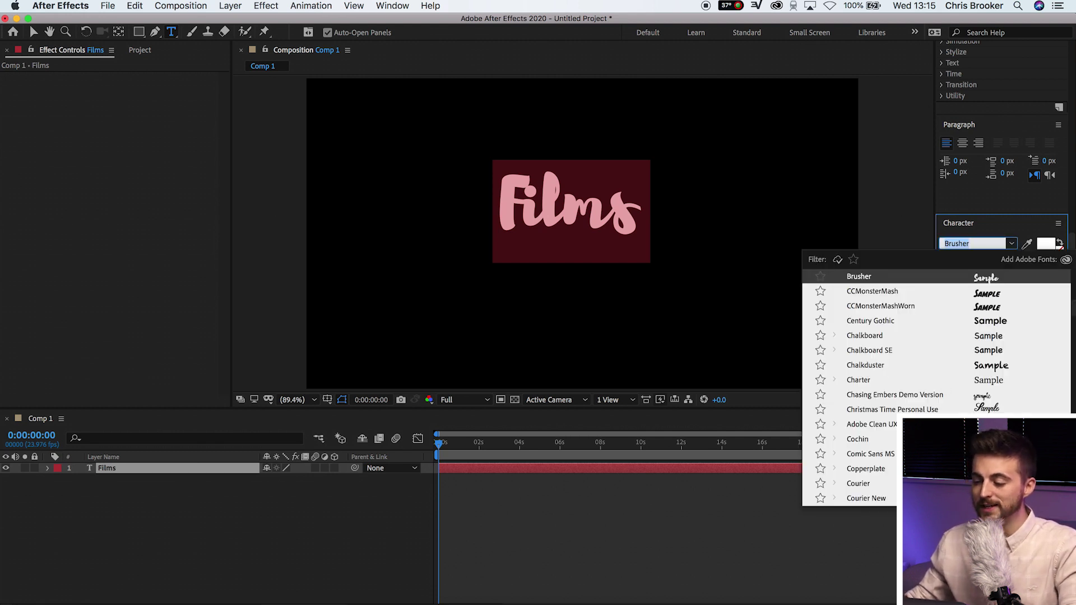
{"action": "left_click", "coordinate": [896, 399]}
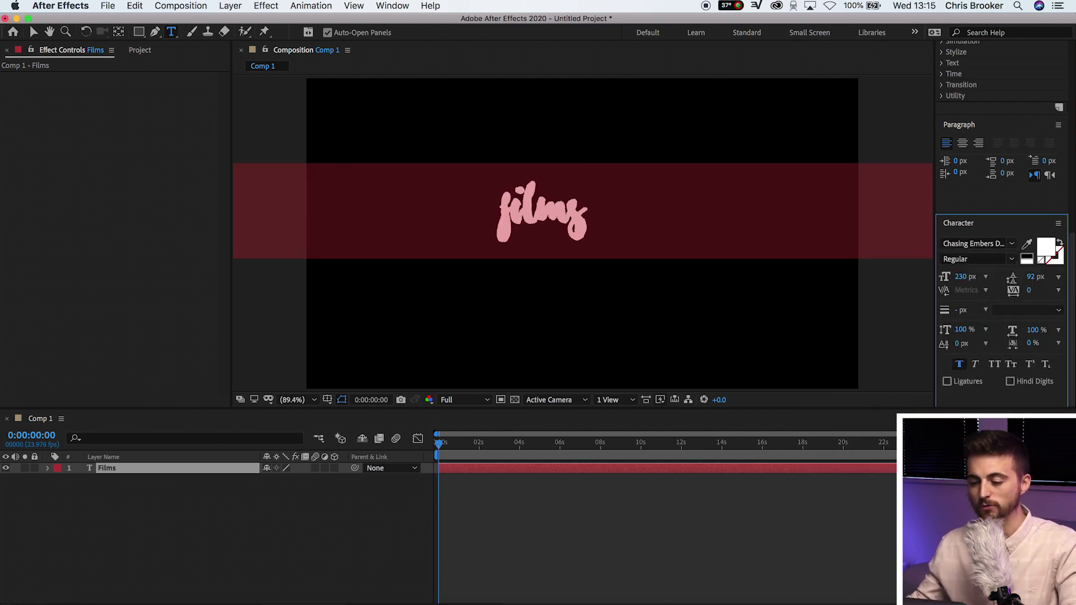
{"action": "left_click", "coordinate": [1012, 243]}
{"action": "scroll", "coordinate": [960, 371], "scroll_direction": "down", "scroll_amount": 1}
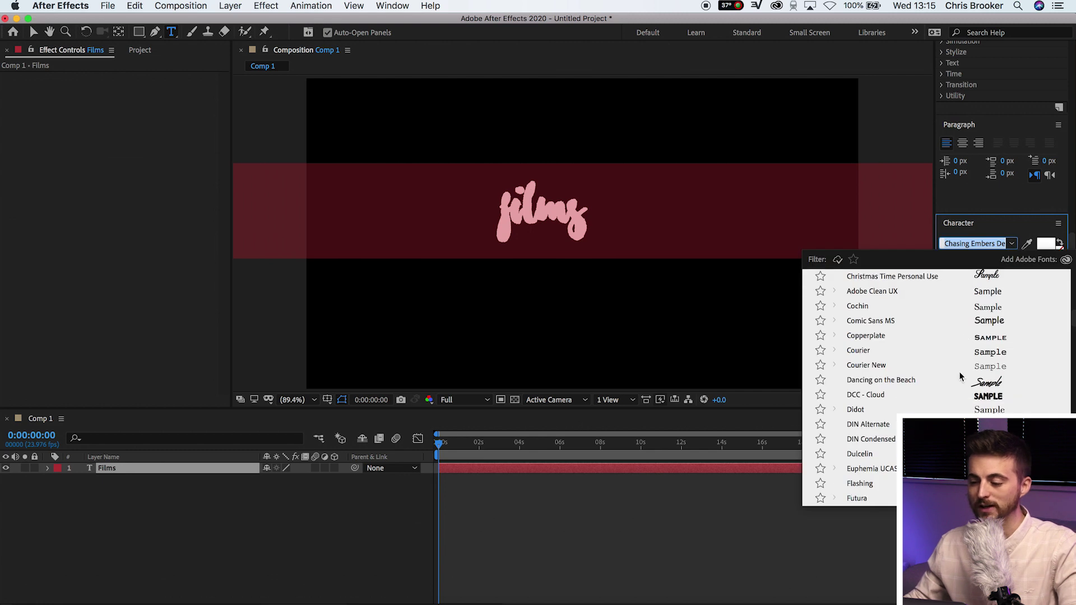
{"action": "left_click", "coordinate": [923, 381]}
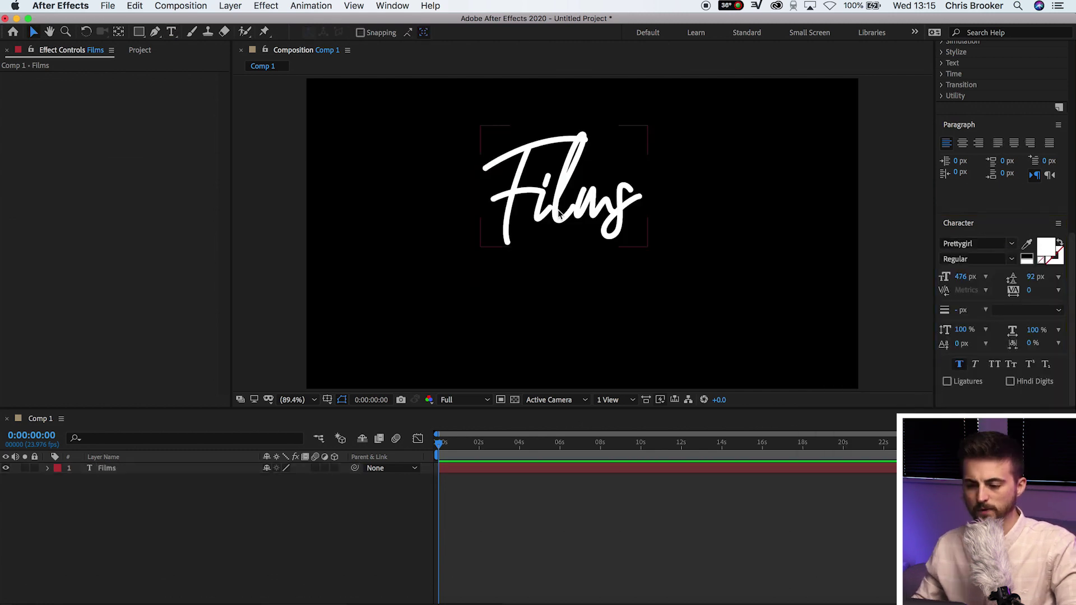
Move the Films text down-right toward centre and toggle Faux Bold off and back on
{"action": "left_click_drag", "start_coordinate": [552, 204], "coordinate": [570, 251]}
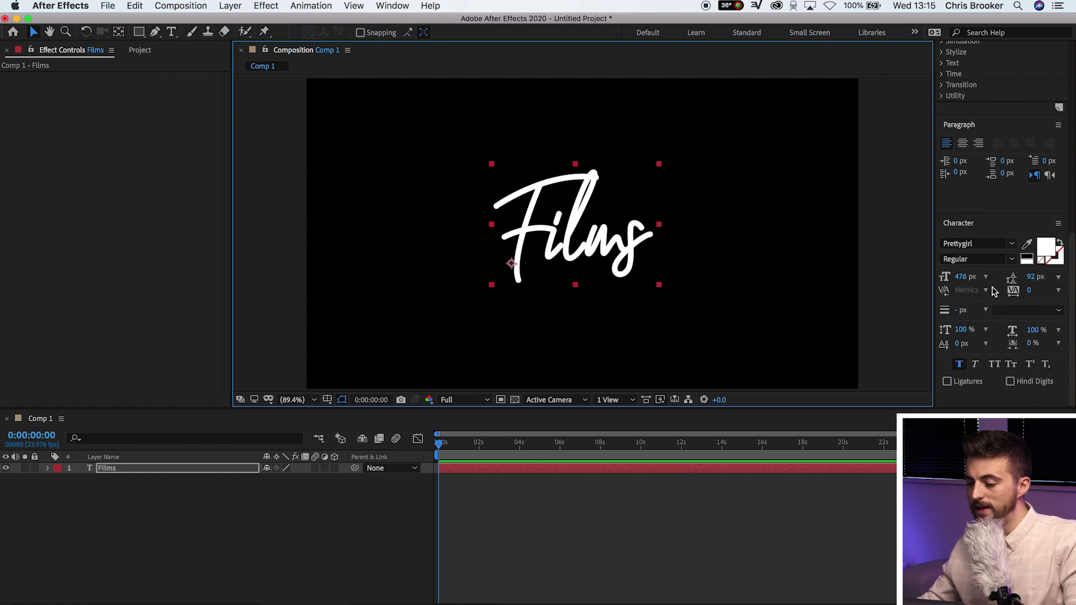
{"action": "left_click", "coordinate": [956, 279]}
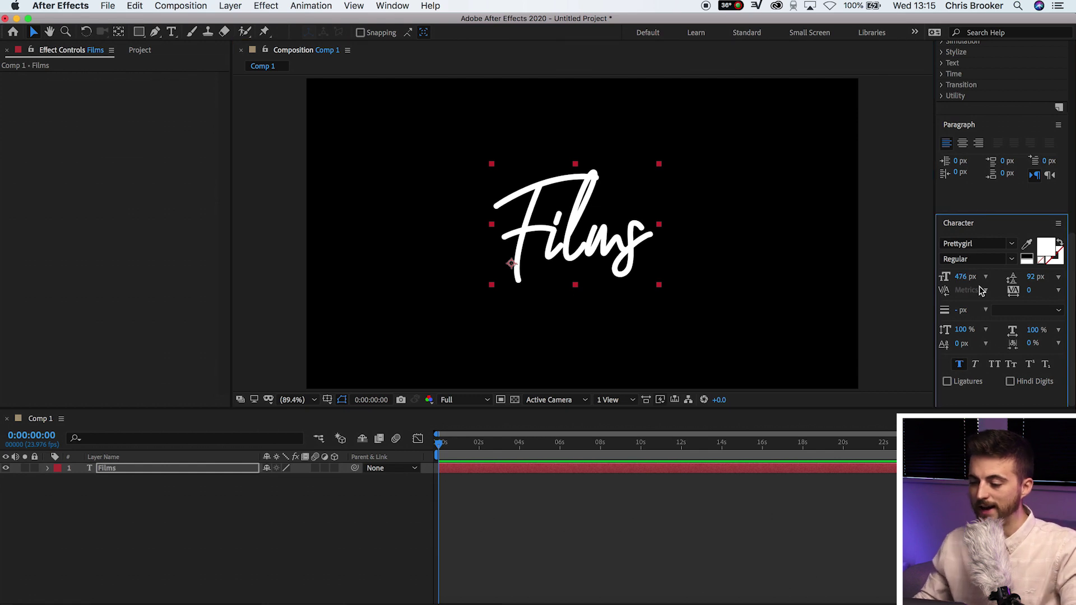
{"action": "left_click", "coordinate": [959, 364]}
{"action": "left_click", "coordinate": [959, 364]}
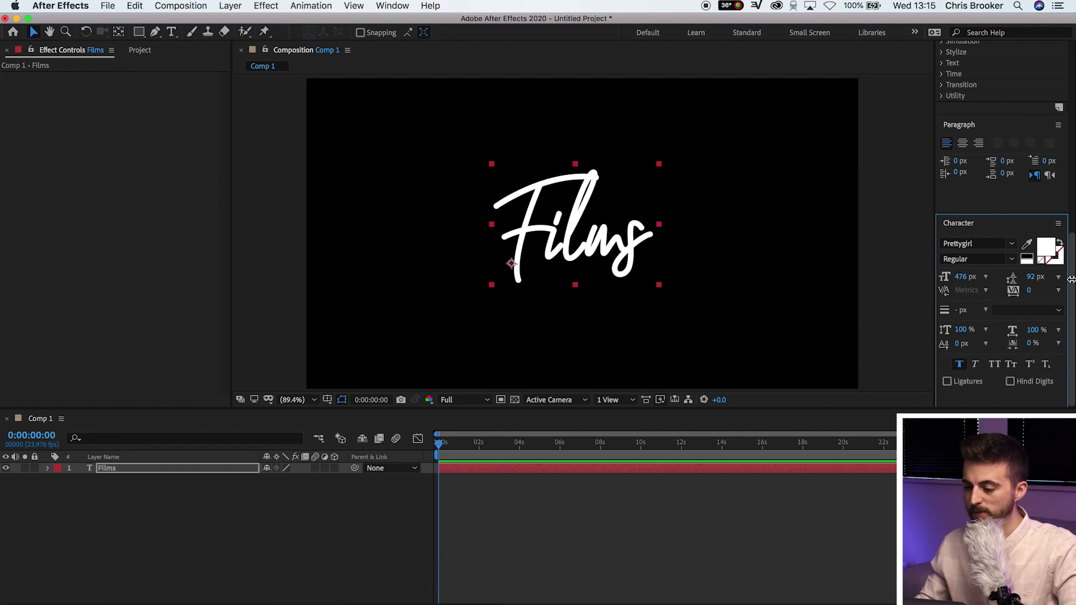
Overlay a proportional grid on the comp from Grid & Guide Options
{"action": "scroll", "coordinate": [1021, 202], "scroll_direction": "up", "scroll_amount": 5}
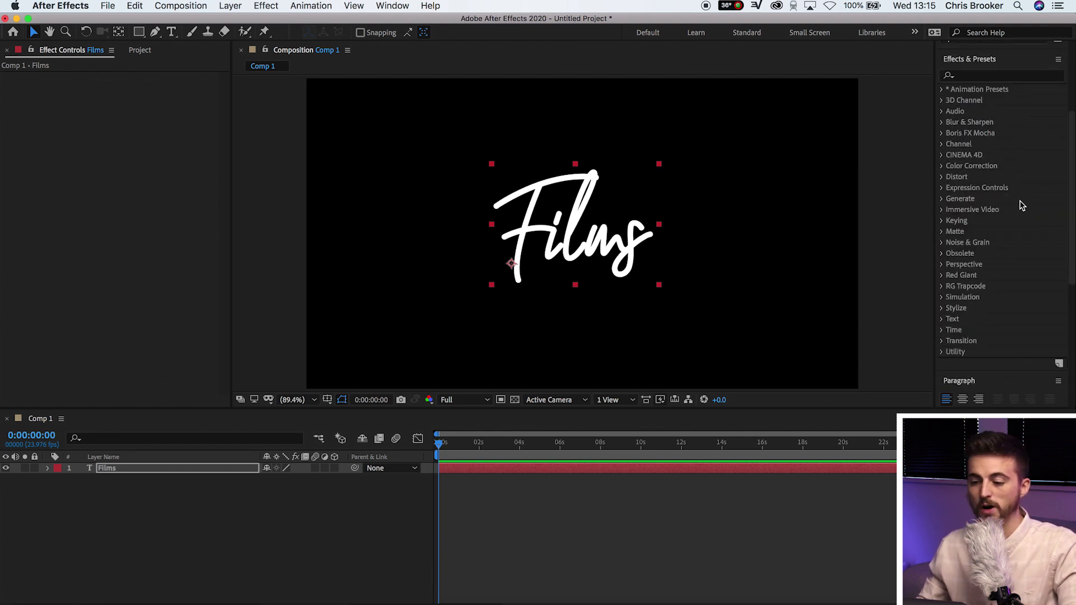
{"action": "left_click", "coordinate": [327, 401]}
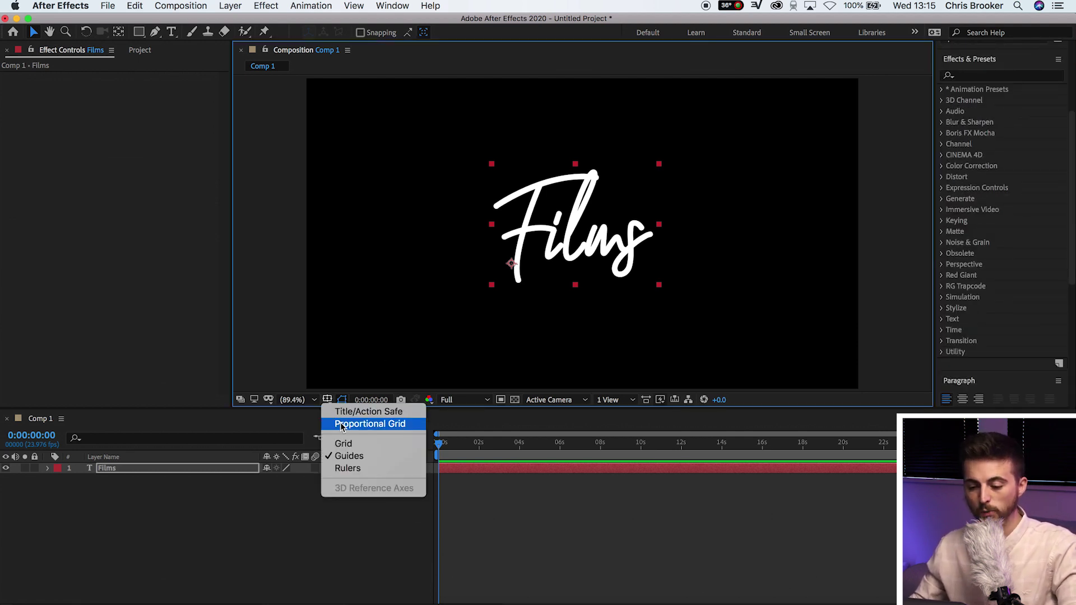
{"action": "left_click", "coordinate": [370, 424]}
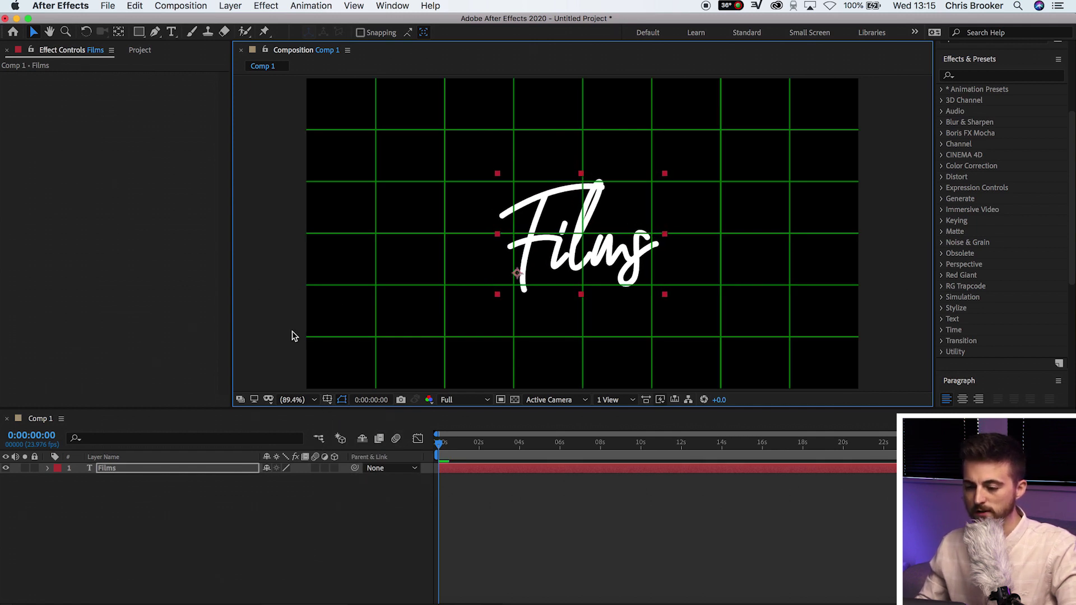
{"action": "left_click", "coordinate": [327, 399]}
Hide the proportional grid and bring up the Effects & Presets panel
{"action": "left_click", "coordinate": [344, 424]}
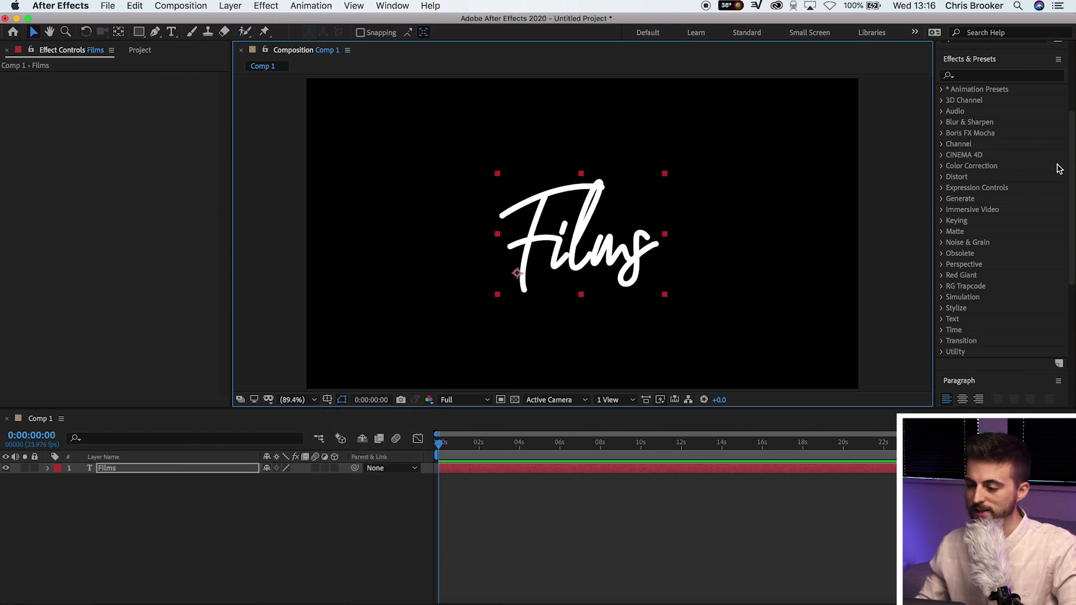
{"action": "scroll", "coordinate": [1059, 169], "scroll_direction": "up", "scroll_amount": 3}
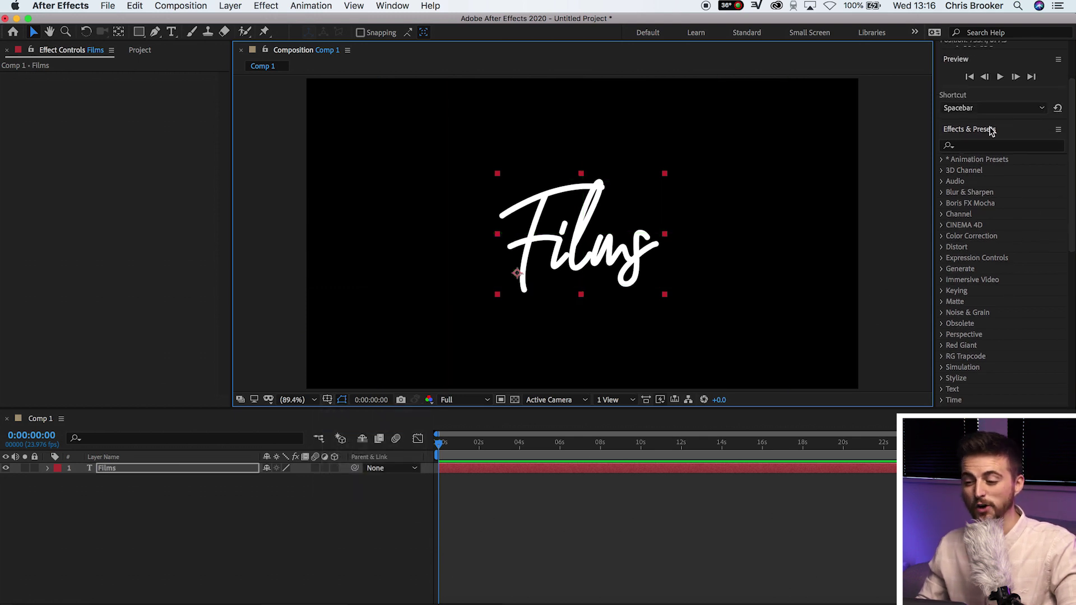
{"action": "left_click", "coordinate": [407, 6]}
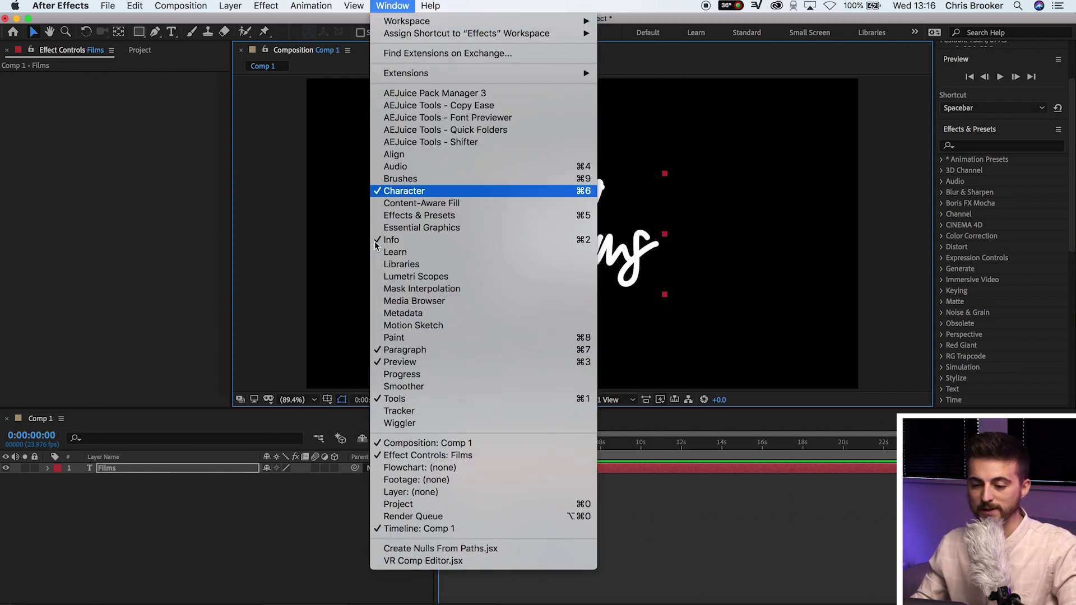
{"action": "left_click", "coordinate": [437, 216]}
Search 'write' and apply the Write-on effect to the Films text layer
{"action": "left_click", "coordinate": [990, 145]}
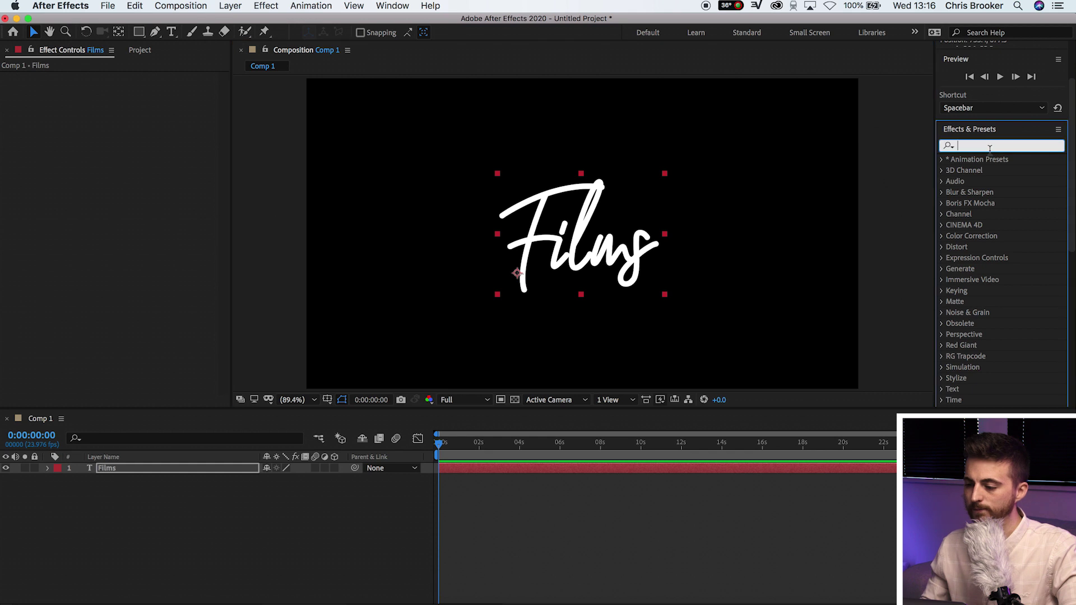
{"action": "type", "text": "write"}
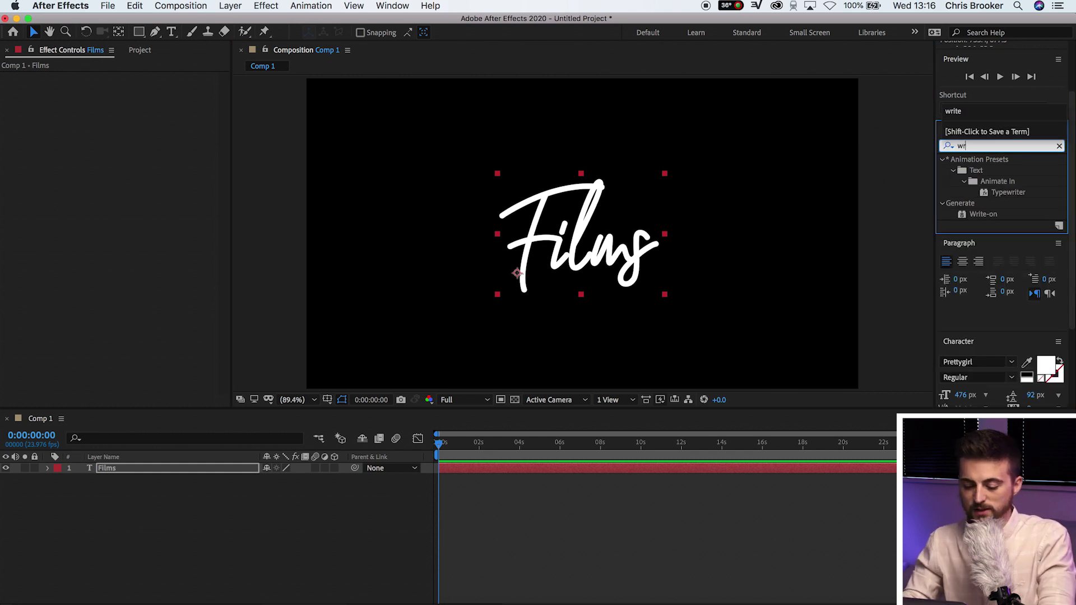
{"action": "left_click", "coordinate": [985, 215]}
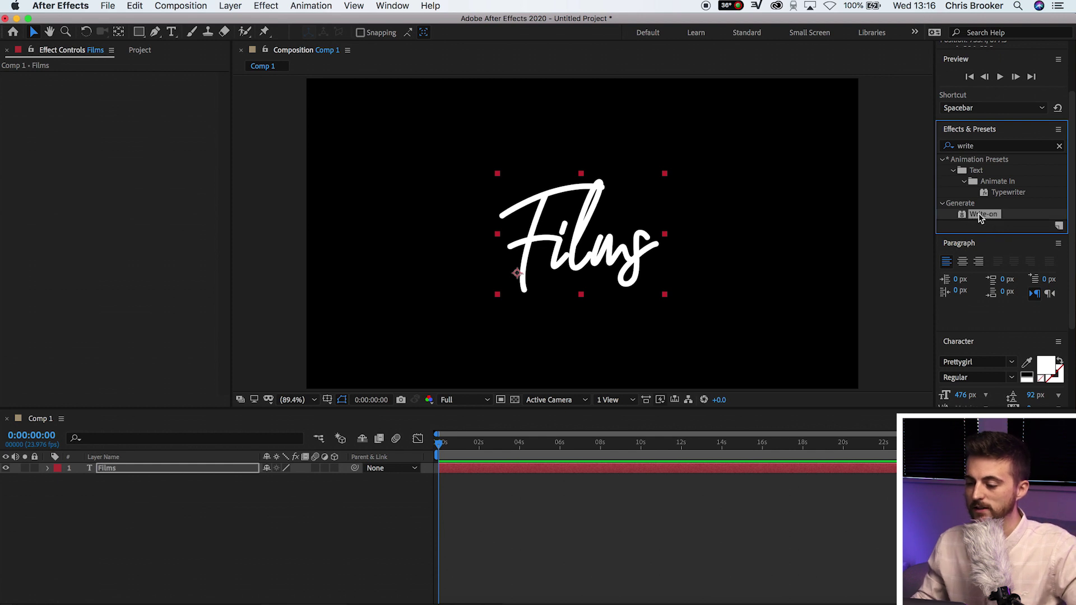
{"action": "left_click_drag", "start_coordinate": [985, 219], "coordinate": [557, 242]}
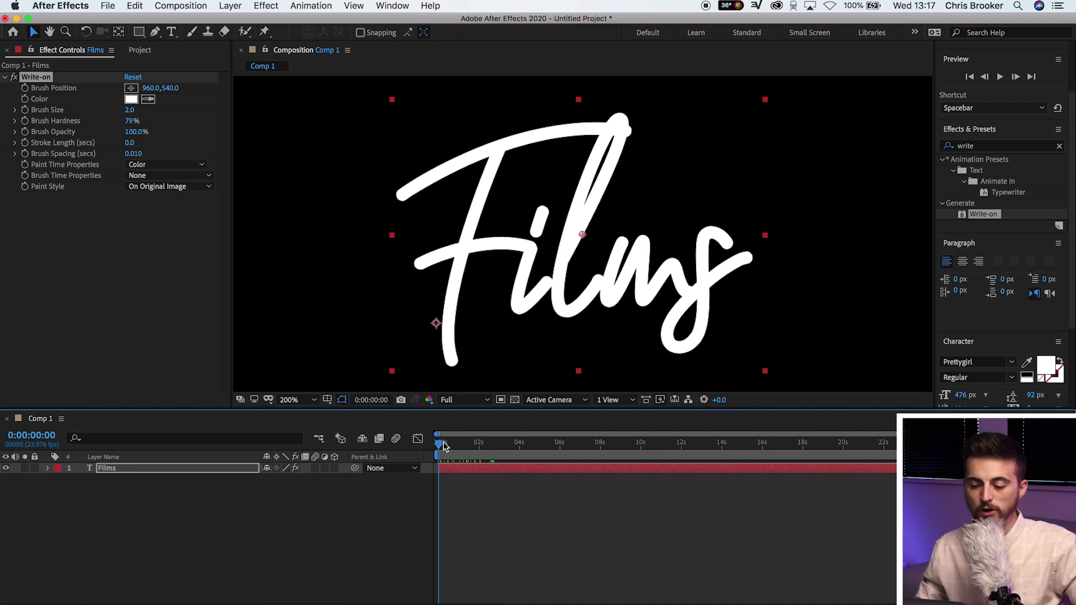
Set Write-on's Brush Position to 757.0, 739.0, the bottom tip of the F stroke
{"action": "left_click", "coordinate": [56, 93]}
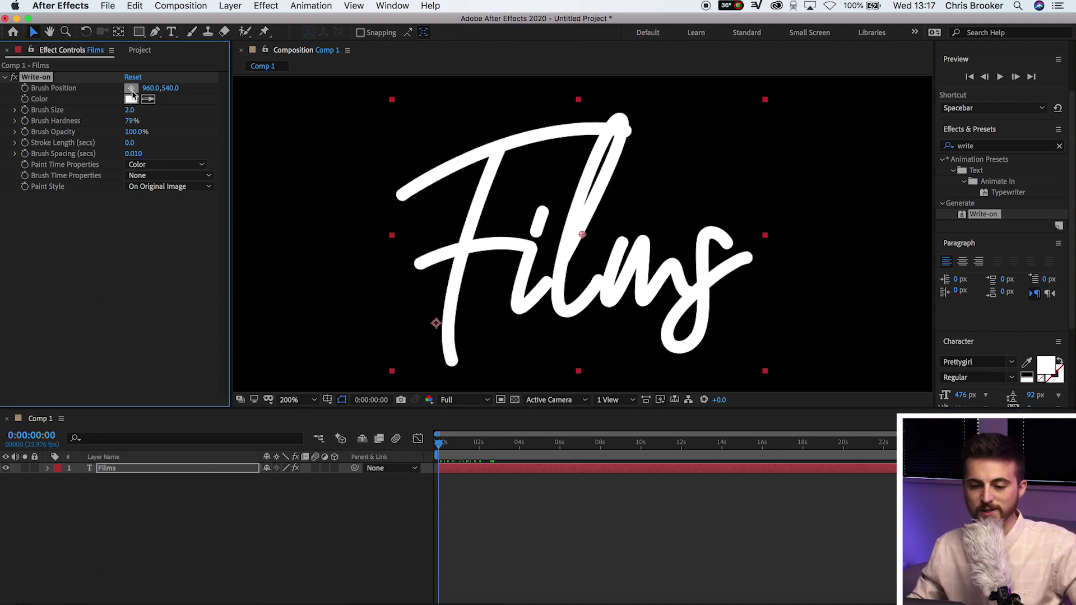
{"action": "left_click", "coordinate": [129, 89]}
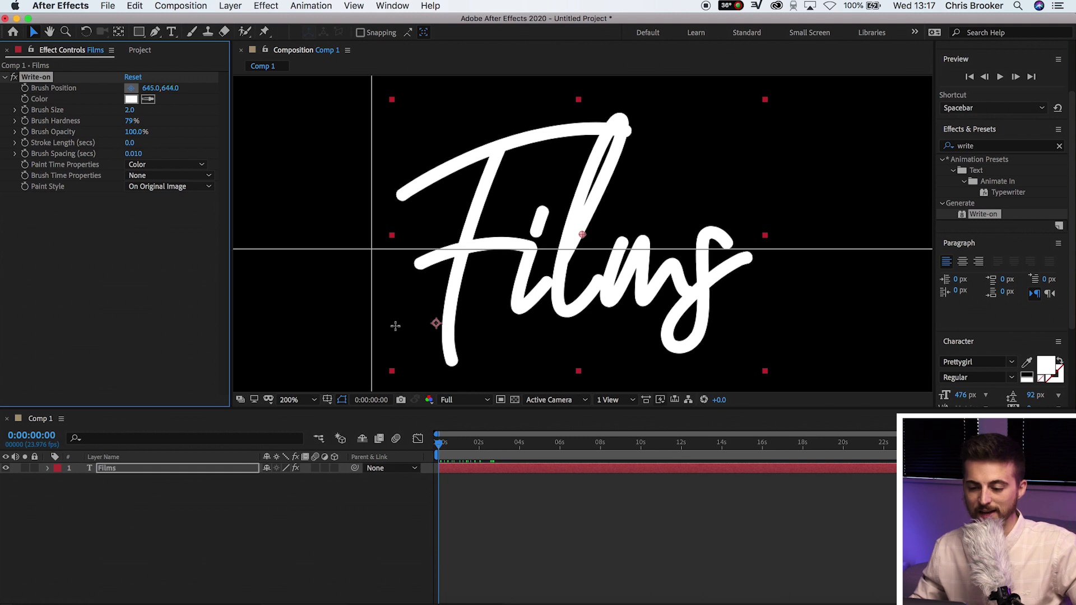
{"action": "left_click", "coordinate": [452, 364]}
{"action": "left_click", "coordinate": [454, 366]}
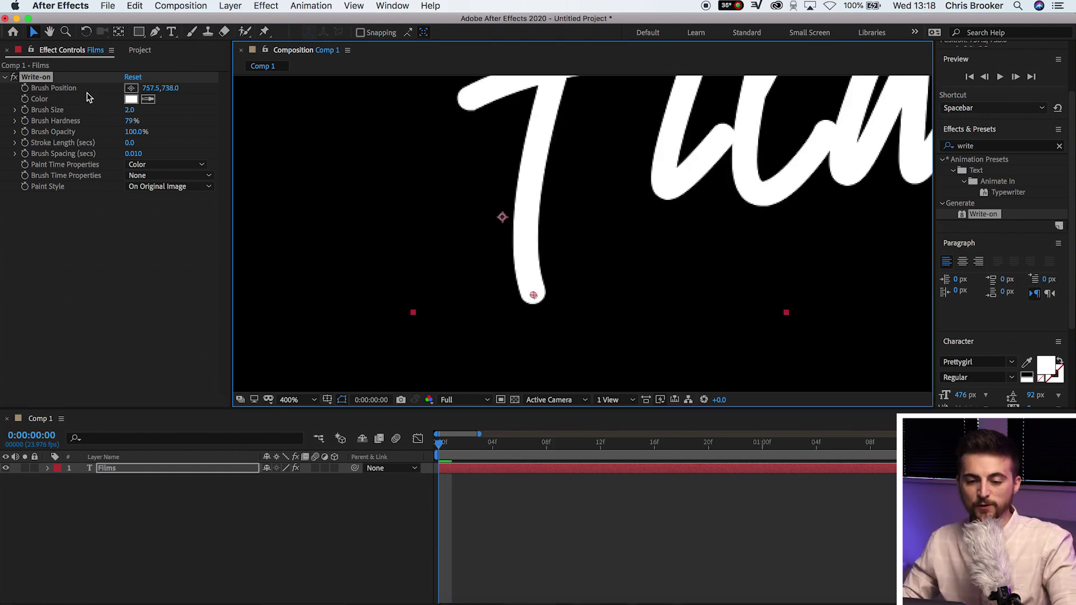
{"action": "left_click", "coordinate": [65, 88]}
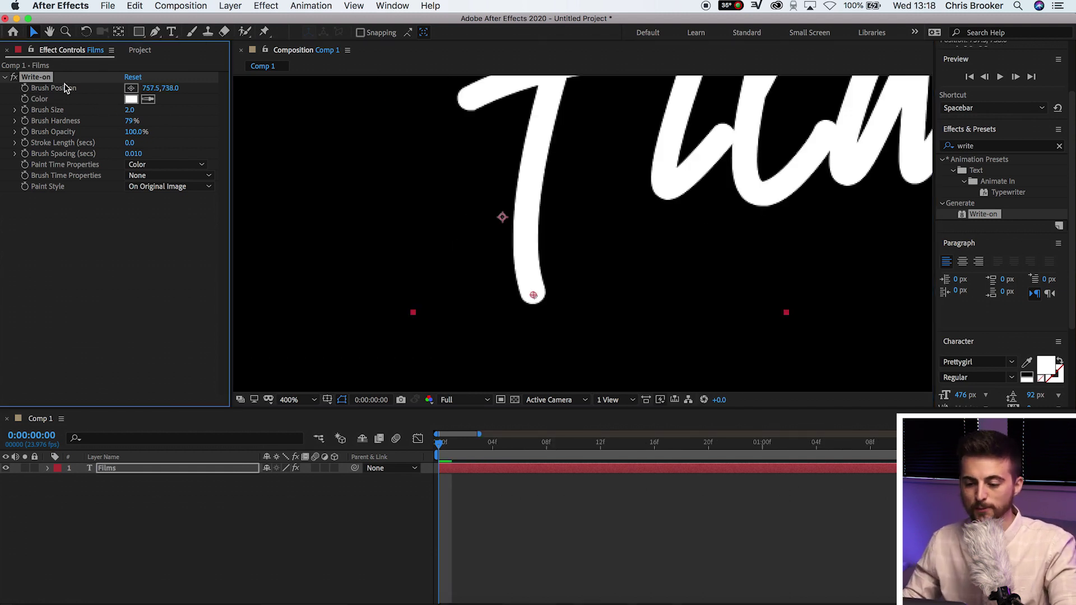
{"action": "left_click", "coordinate": [533, 298]}
{"action": "left_click_drag", "start_coordinate": [533, 300], "coordinate": [528, 346]}
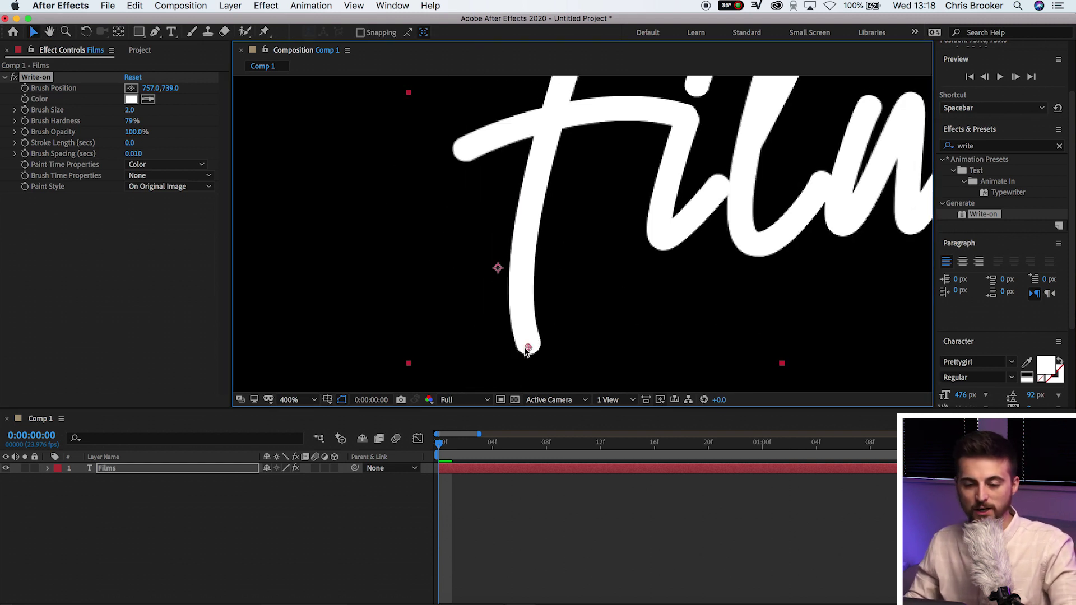
Start keyframing Brush Position and set Paint Style to Reveal Original Image
{"action": "left_click", "coordinate": [25, 88]}
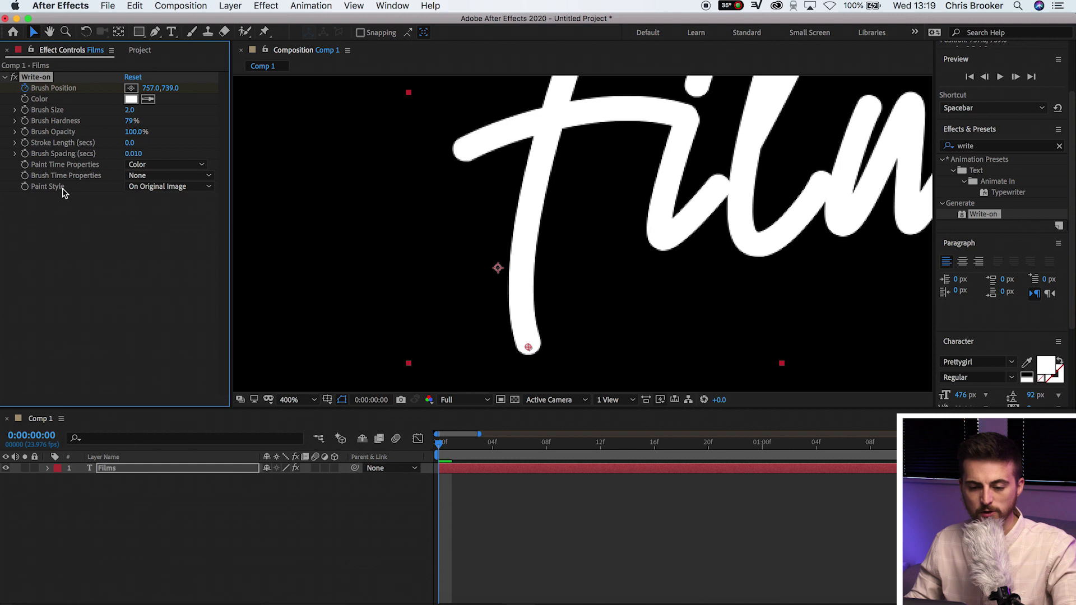
{"action": "left_click", "coordinate": [157, 186]}
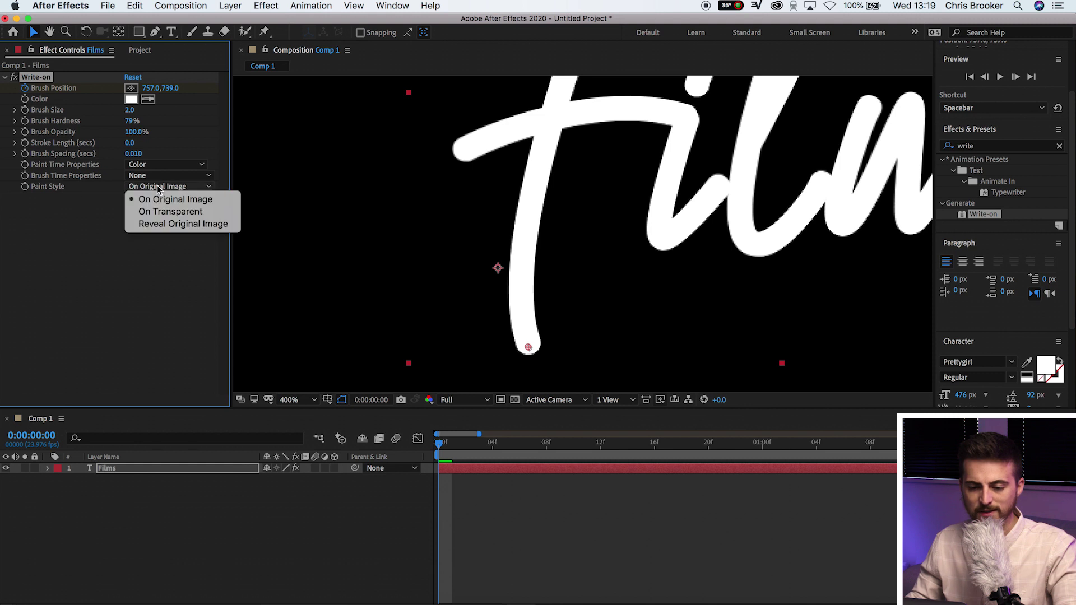
{"action": "left_click", "coordinate": [166, 224]}
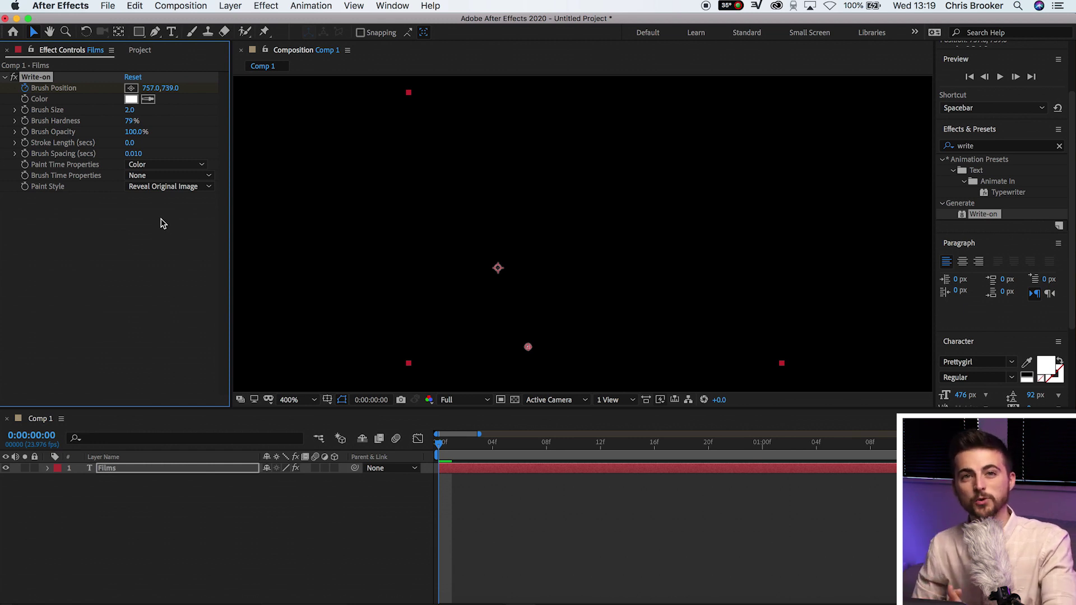
Duplicate Films as Films 2 and delete the Write-on effect from the original Films layer
{"action": "left_click", "coordinate": [115, 474]}
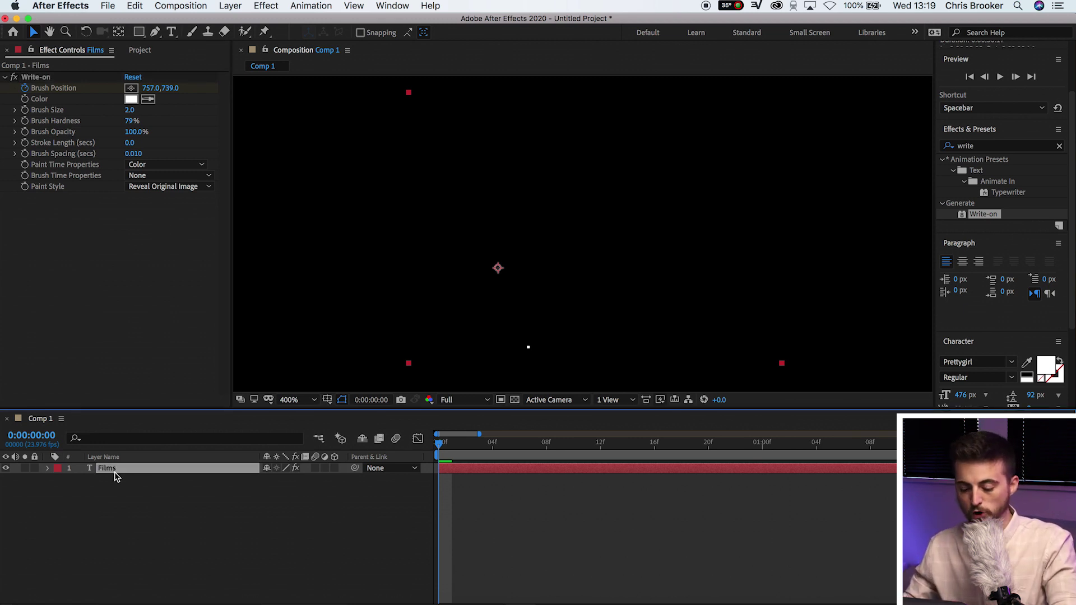
{"action": "key", "text": "super+d"}
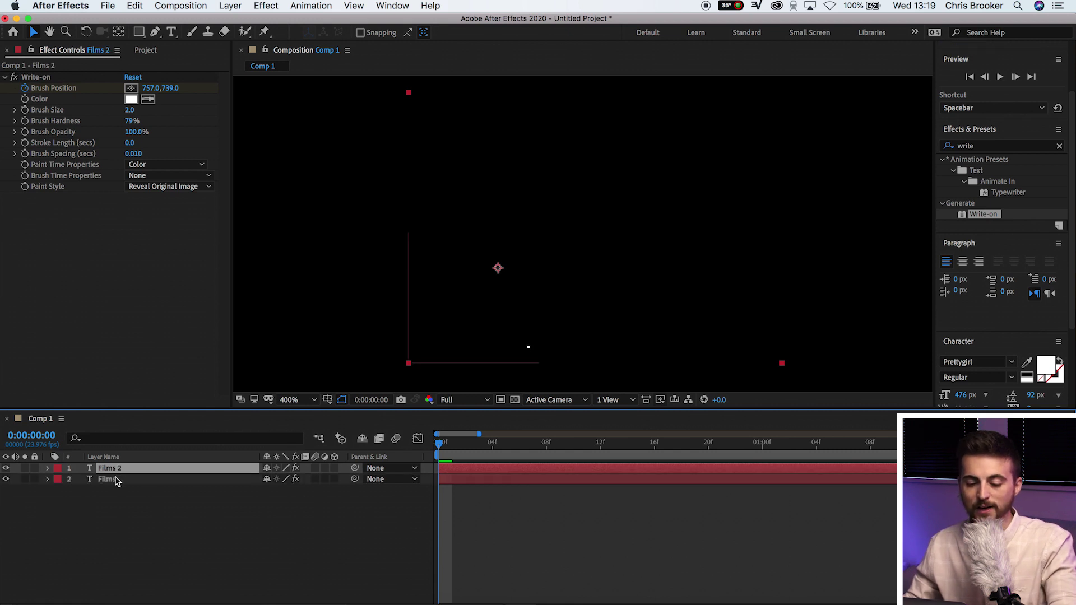
{"action": "left_click", "coordinate": [118, 478]}
{"action": "key", "text": "super+Up"}
{"action": "left_click", "coordinate": [122, 479]}
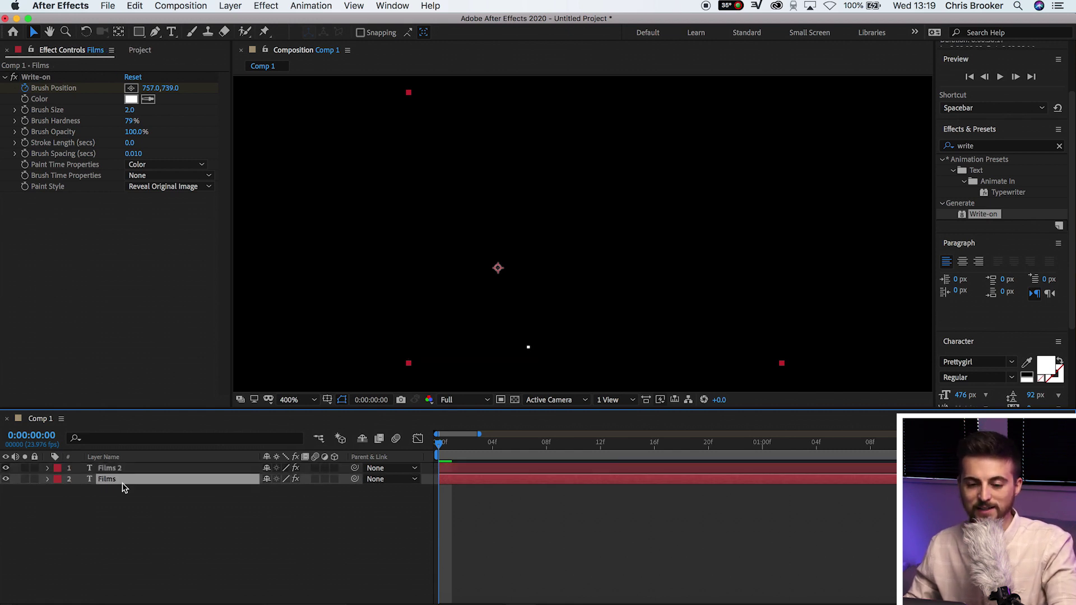
{"action": "left_click", "coordinate": [48, 77]}
{"action": "key", "text": "Delete"}
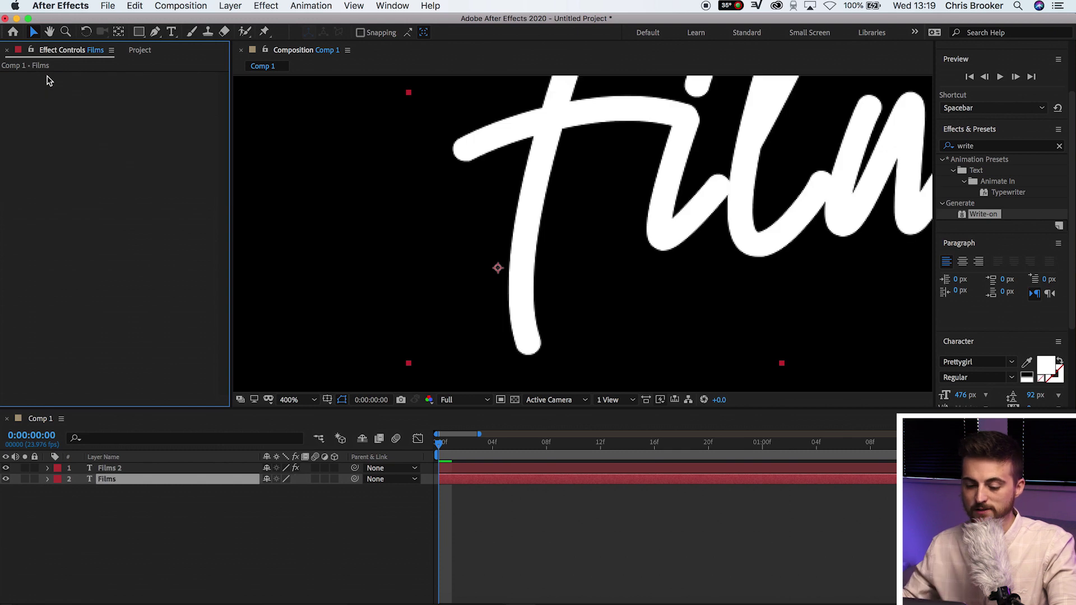
Lower the original Films layer's opacity to about 31%, lock it, and select Films 2
{"action": "left_click", "coordinate": [173, 484]}
{"action": "key", "text": "t"}
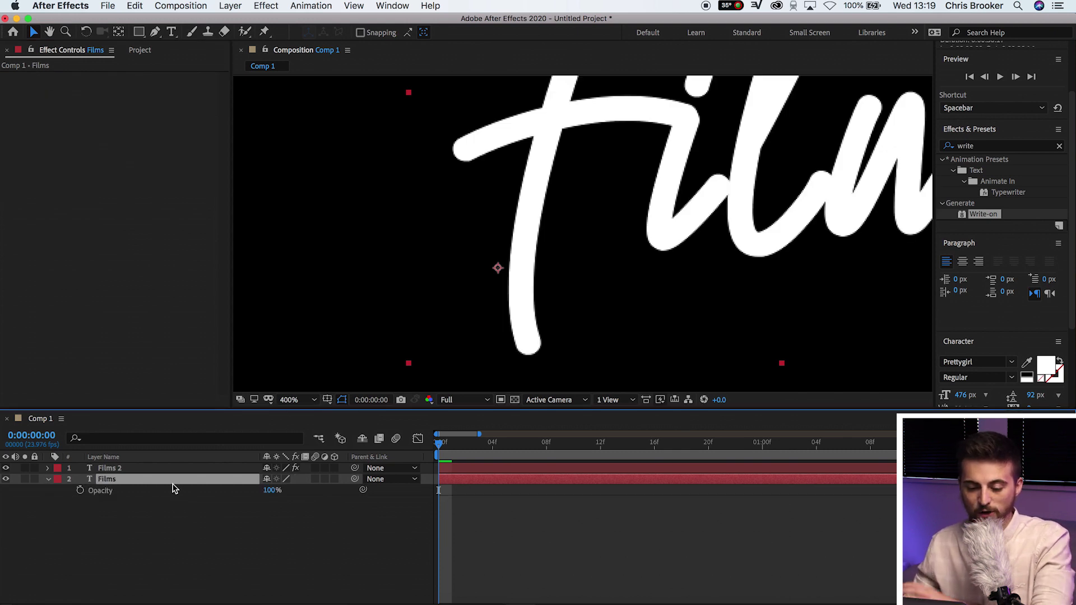
{"action": "left_click_drag", "start_coordinate": [266, 492], "coordinate": [227, 492]}
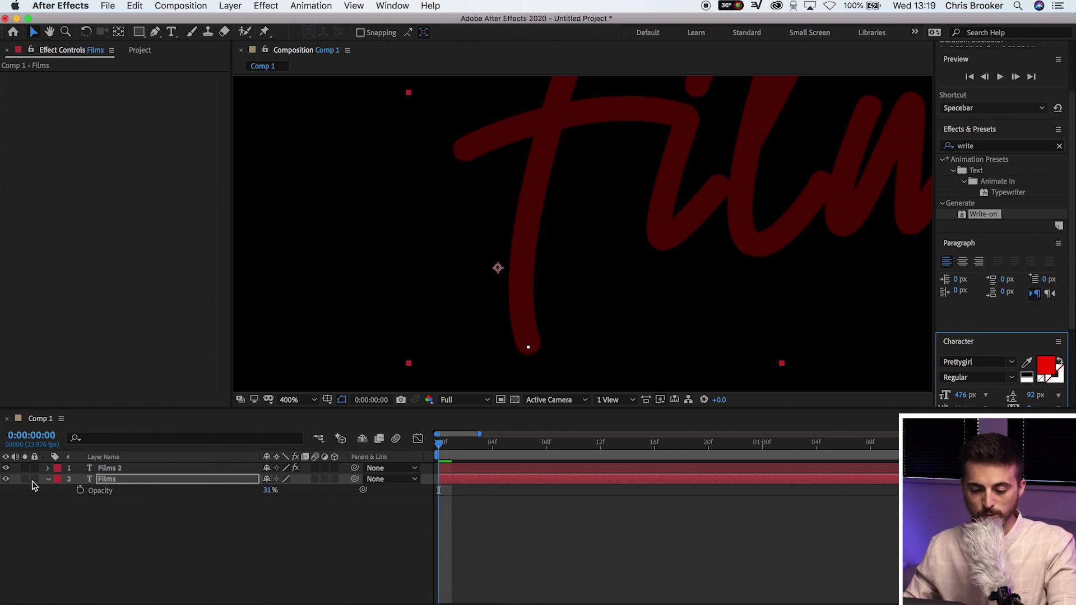
{"action": "left_click", "coordinate": [34, 480]}
{"action": "left_click", "coordinate": [102, 468]}
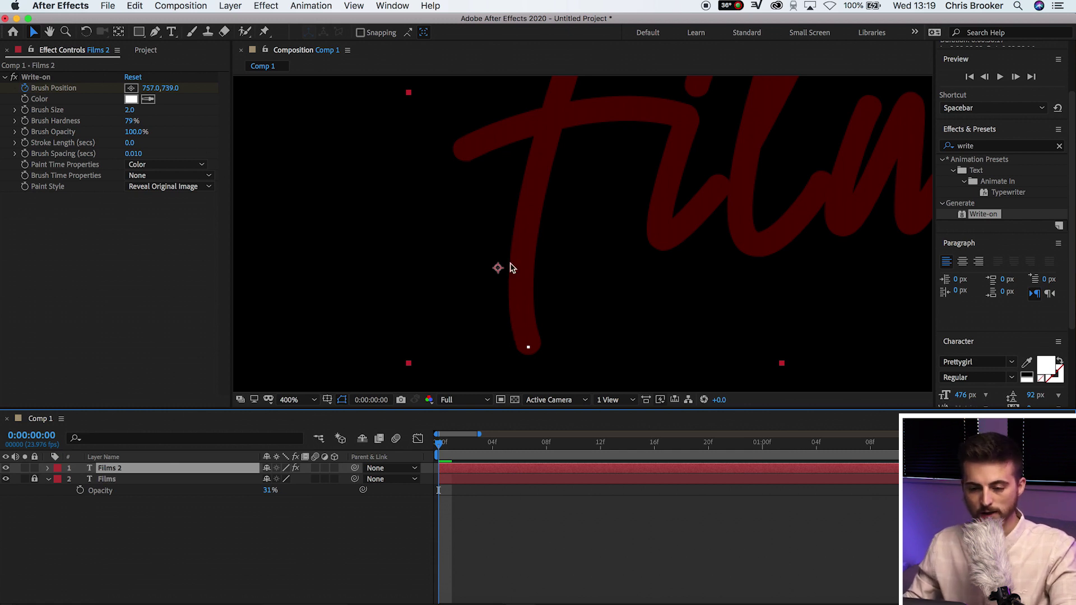
Set the Films 2 Write-on Brush Size to 17.0 and re-place the brush at 757.0, 737.0
{"action": "left_click_drag", "start_coordinate": [130, 114], "coordinate": [183, 109]}
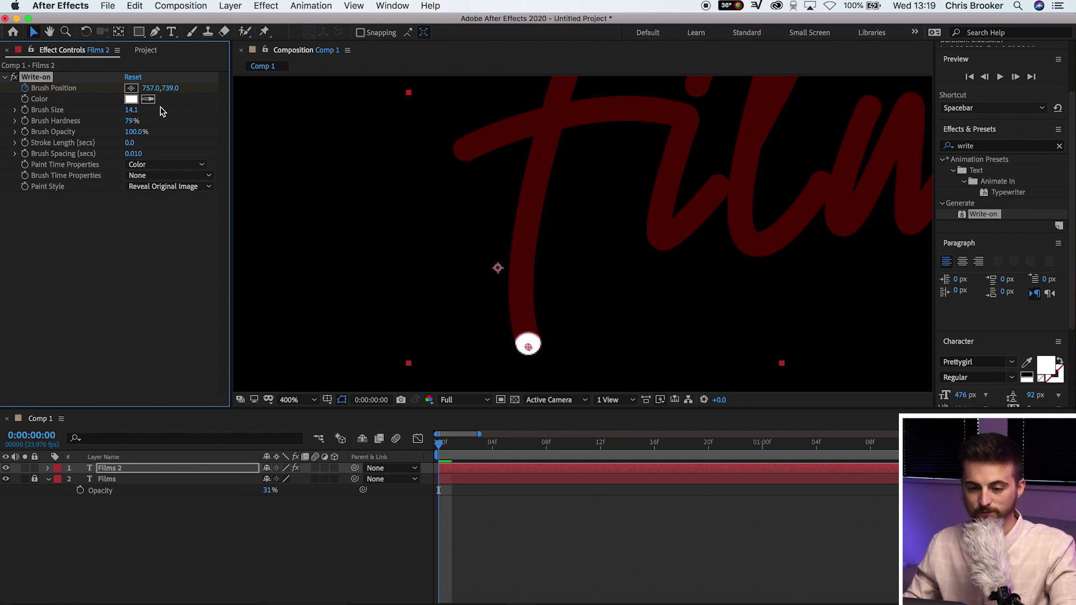
{"action": "left_click_drag", "start_coordinate": [130, 110], "coordinate": [93, 115]}
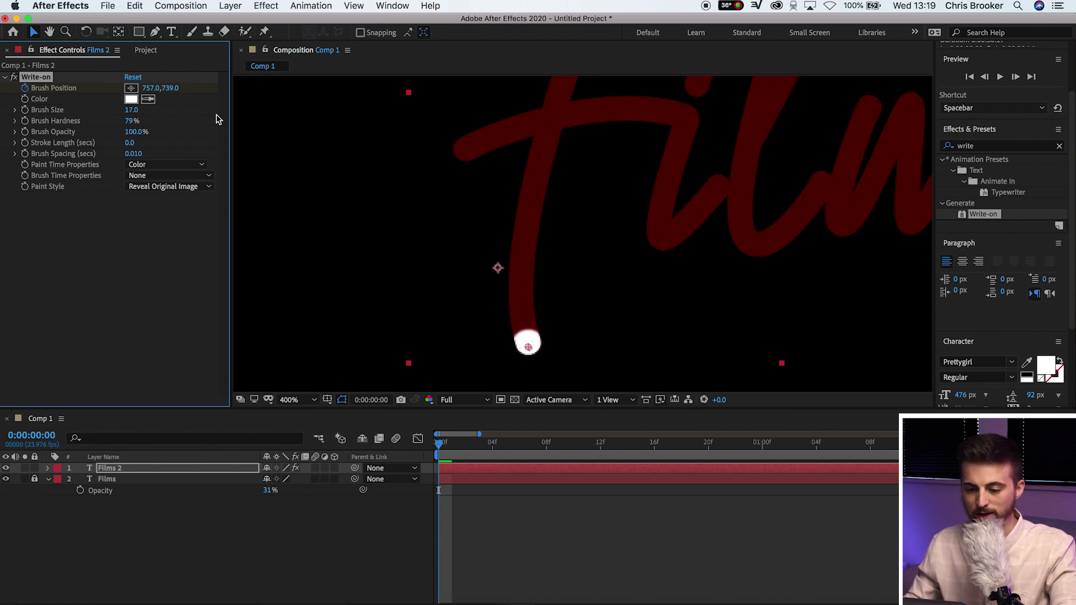
{"action": "mouse_move", "coordinate": [531, 349]}
{"action": "left_mouse_down"}
{"action": "mouse_move", "coordinate": [523, 269]}
{"action": "mouse_move", "coordinate": [528, 346]}
{"action": "left_mouse_up"}
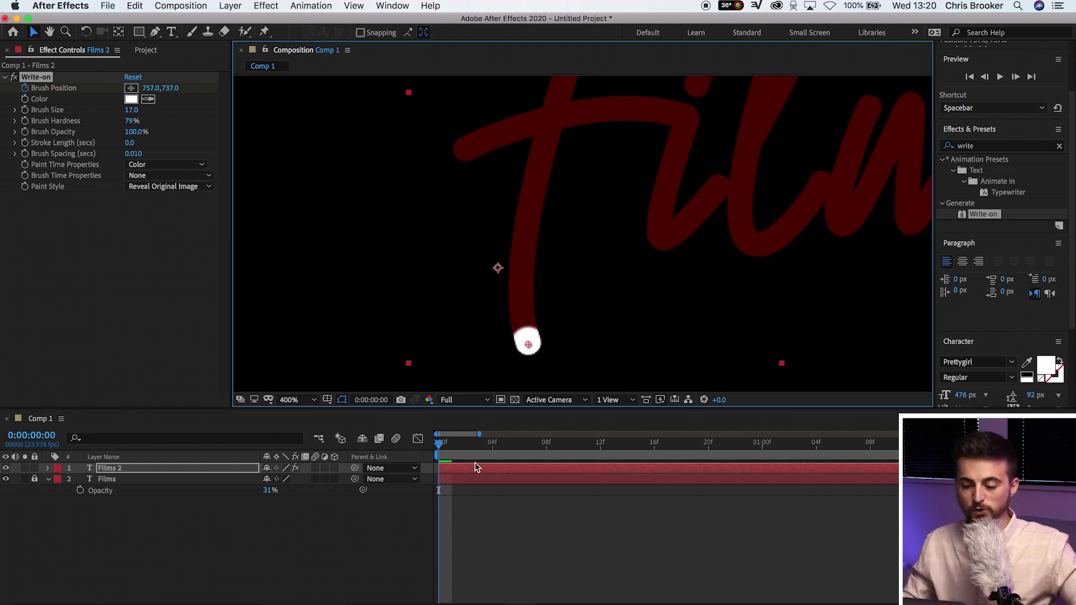
Keyframe Brush Position on the first frames, painting white up the F's downstroke
{"action": "left_click", "coordinate": [441, 450]}
{"action": "left_click_drag", "start_coordinate": [446, 448], "coordinate": [449, 448]}
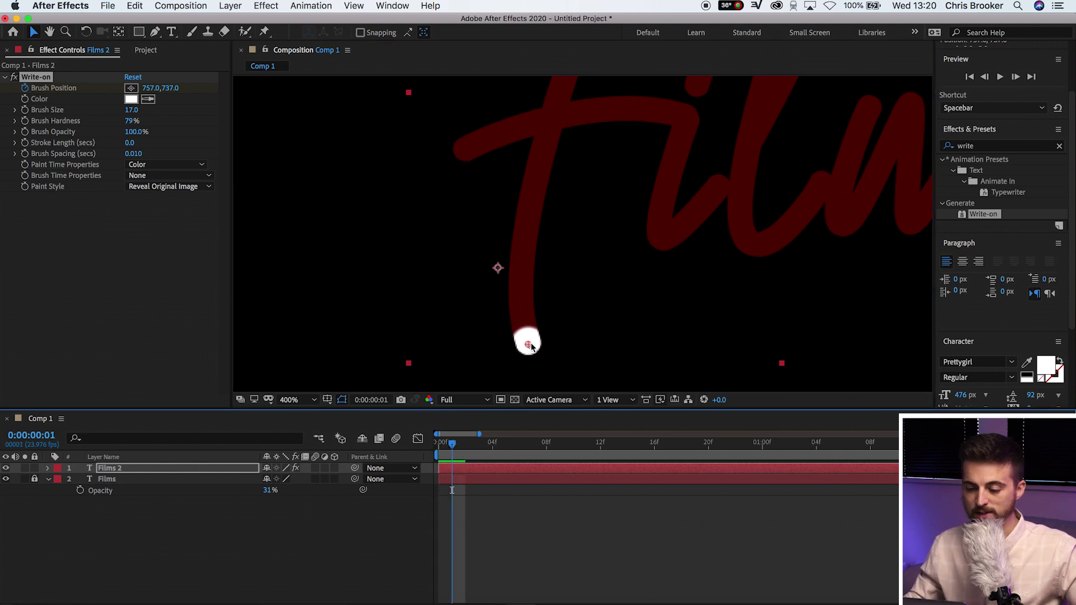
{"action": "mouse_move", "coordinate": [530, 344]}
{"action": "left_mouse_down"}
{"action": "mouse_move", "coordinate": [521, 254]}
{"action": "mouse_move", "coordinate": [490, 318]}
{"action": "left_mouse_up"}
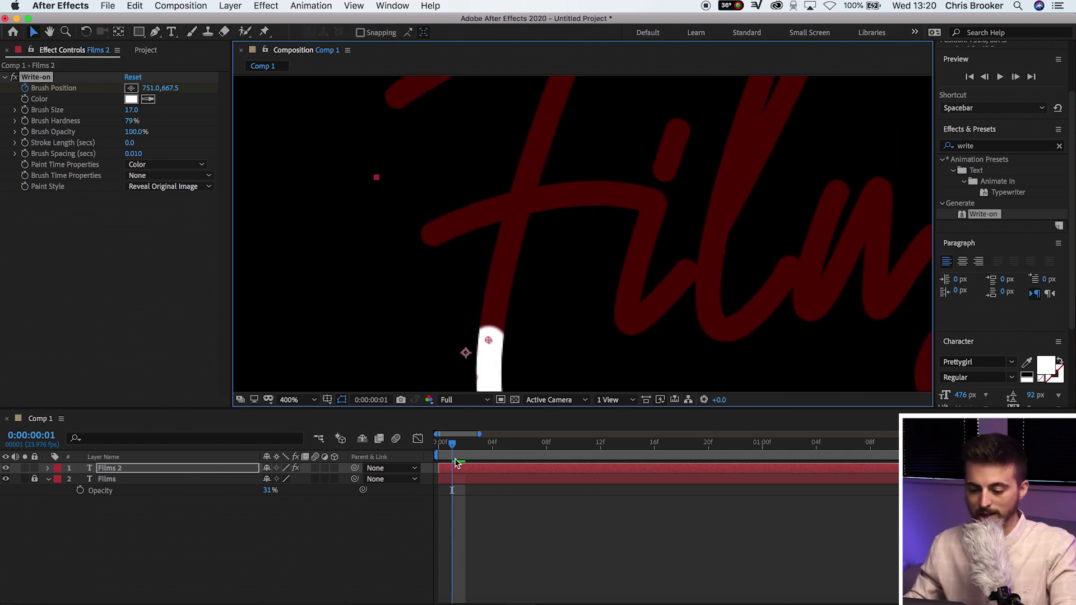
{"action": "left_click_drag", "start_coordinate": [458, 453], "coordinate": [464, 448]}
{"action": "mouse_move", "coordinate": [489, 340]}
{"action": "left_mouse_down"}
{"action": "mouse_move", "coordinate": [516, 235]}
{"action": "mouse_move", "coordinate": [509, 251]}
{"action": "mouse_move", "coordinate": [510, 215]}
{"action": "mouse_move", "coordinate": [523, 200]}
{"action": "left_mouse_up"}
Keyframe Brush Position on frames 3 through 7 along the F's stroke
{"action": "left_click", "coordinate": [474, 448]}
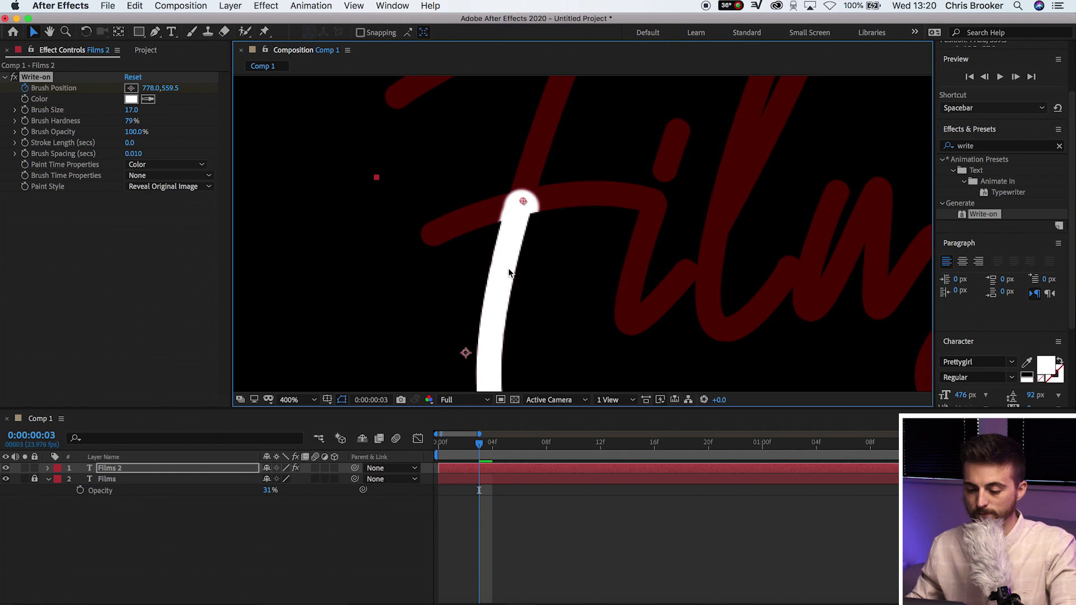
{"action": "left_click", "coordinate": [492, 446]}
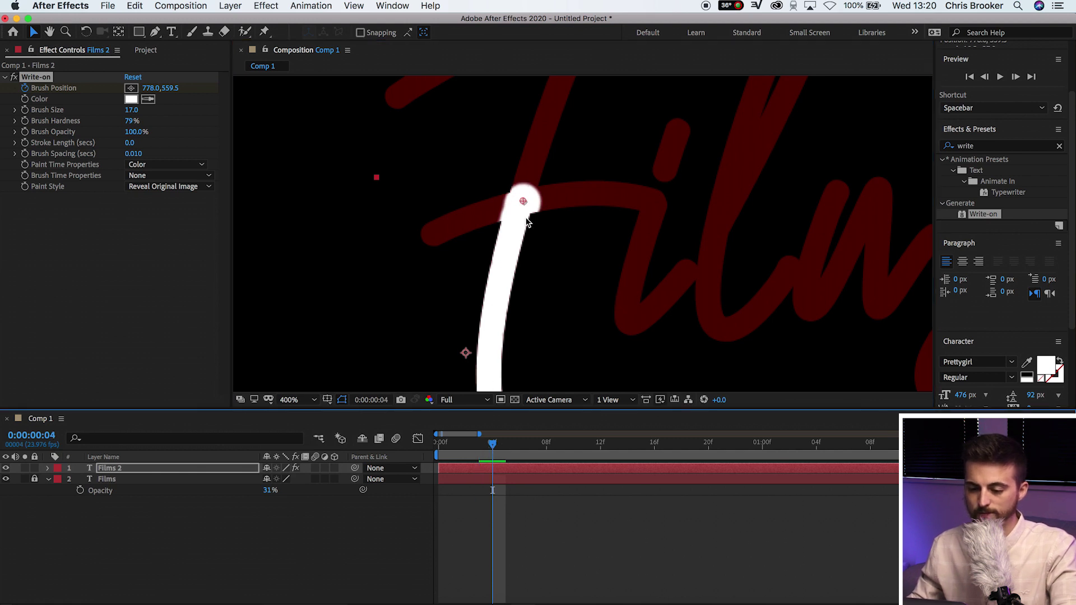
{"action": "left_click_drag", "start_coordinate": [523, 200], "coordinate": [428, 230]}
{"action": "left_click", "coordinate": [503, 446]}
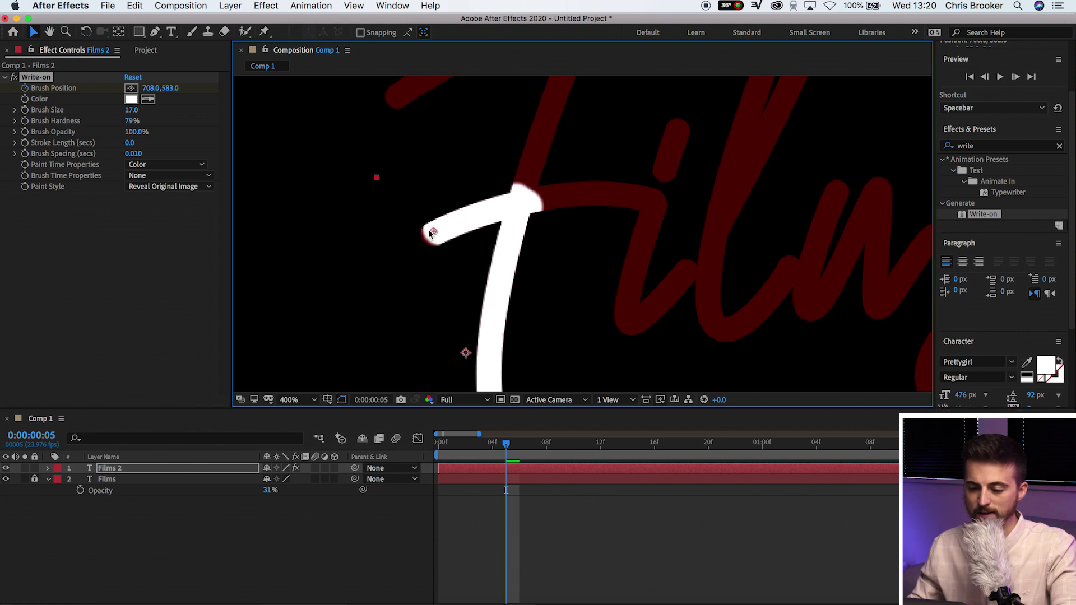
{"action": "left_click", "coordinate": [519, 444]}
{"action": "left_click", "coordinate": [533, 446]}
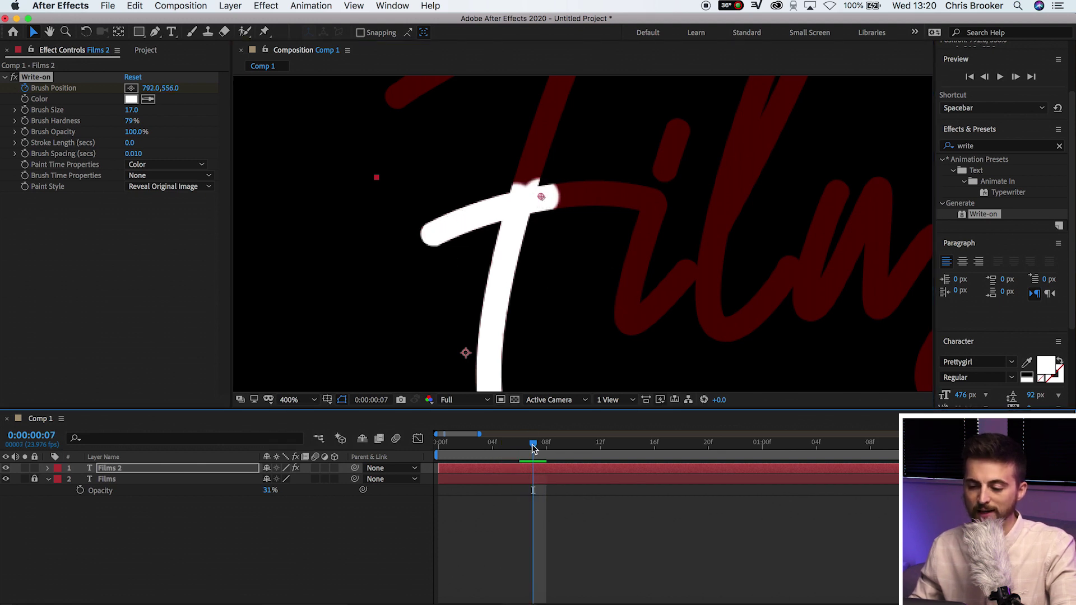
{"action": "mouse_move", "coordinate": [545, 207]}
{"action": "left_mouse_down"}
{"action": "mouse_move", "coordinate": [527, 185]}
{"action": "mouse_move", "coordinate": [571, 342]}
{"action": "left_mouse_up"}
Keyframe Brush Position on frames 8–10, extending the white stroke up the F stem
{"action": "key", "text": "Page_Down"}
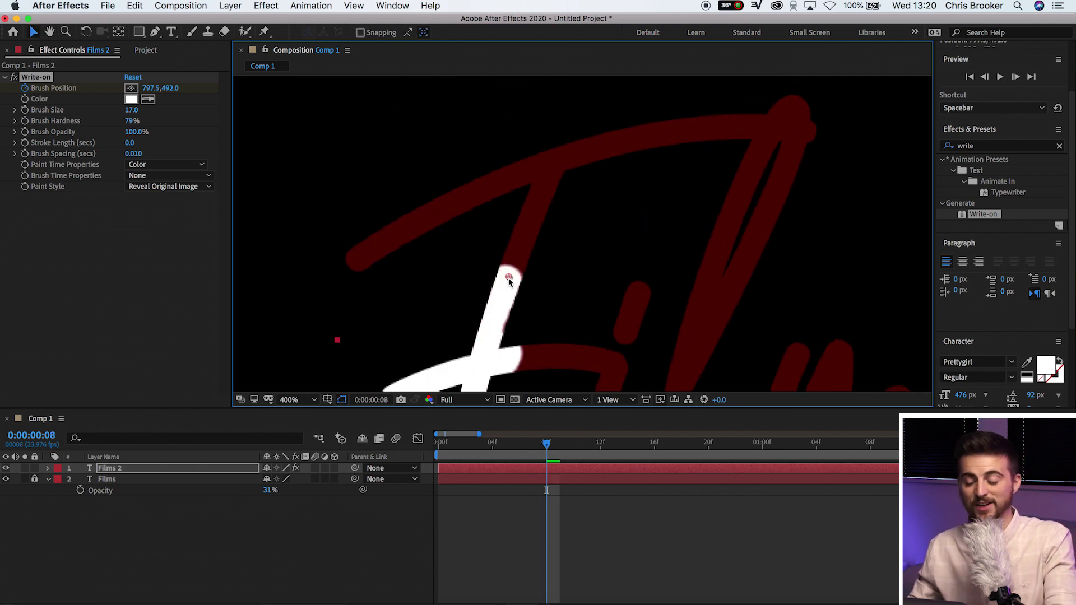
{"action": "left_click", "coordinate": [559, 443]}
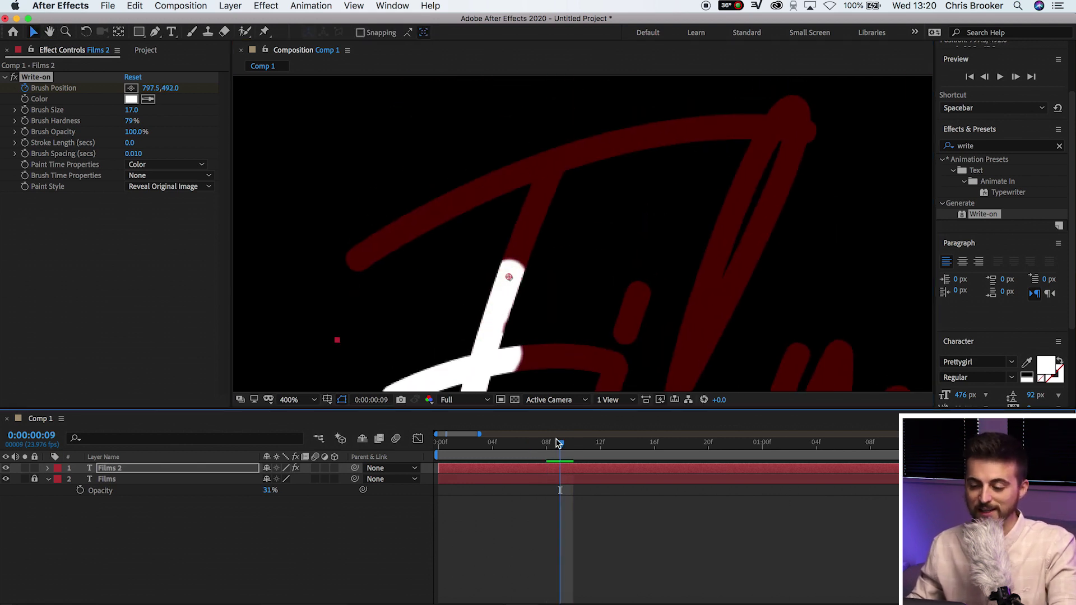
{"action": "left_click_drag", "start_coordinate": [509, 280], "coordinate": [535, 187]}
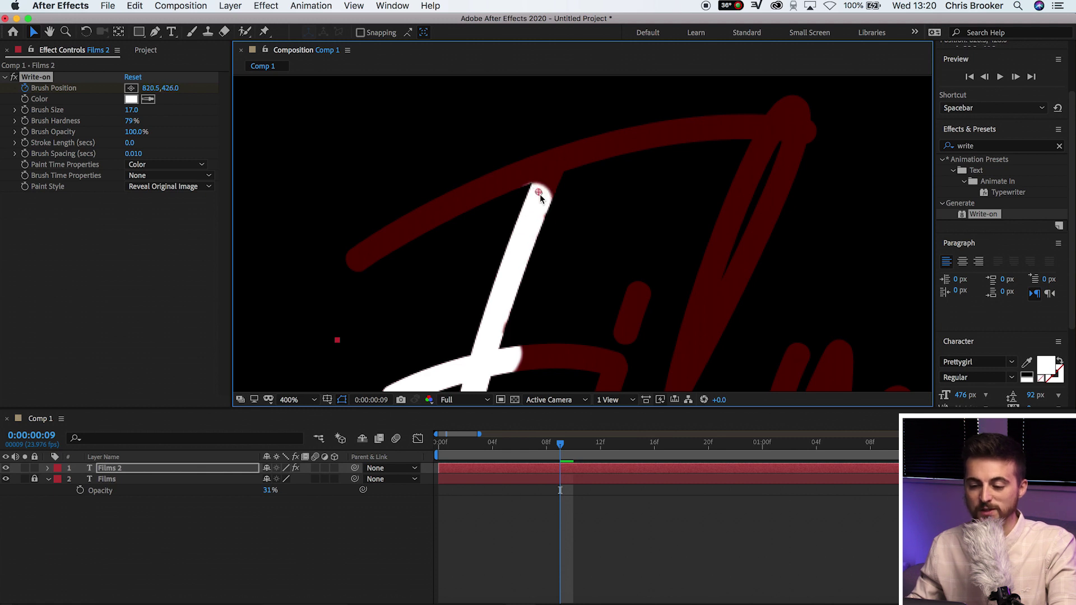
{"action": "left_click", "coordinate": [571, 451]}
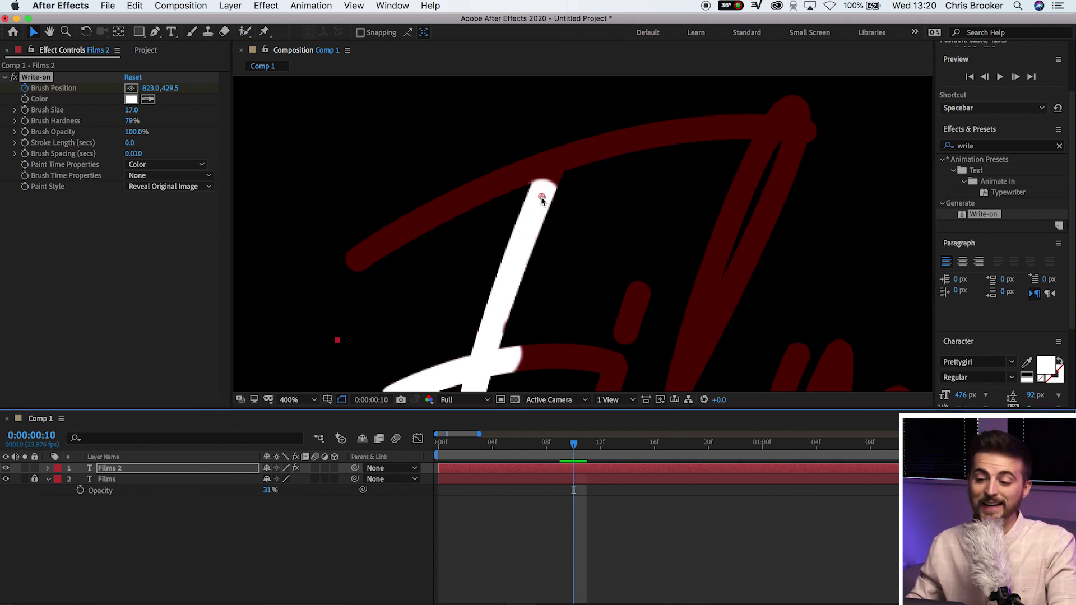
{"action": "mouse_move", "coordinate": [540, 196]}
{"action": "left_mouse_down"}
{"action": "mouse_move", "coordinate": [552, 162]}
{"action": "mouse_move", "coordinate": [653, 137]}
{"action": "mouse_move", "coordinate": [773, 128]}
{"action": "mouse_move", "coordinate": [791, 115]}
{"action": "mouse_move", "coordinate": [810, 130]}
{"action": "left_mouse_up"}
Keyframe Brush Position on frames 12–15 along the F's top stroke to its left end
{"action": "left_click", "coordinate": [600, 452]}
{"action": "left_click", "coordinate": [614, 452]}
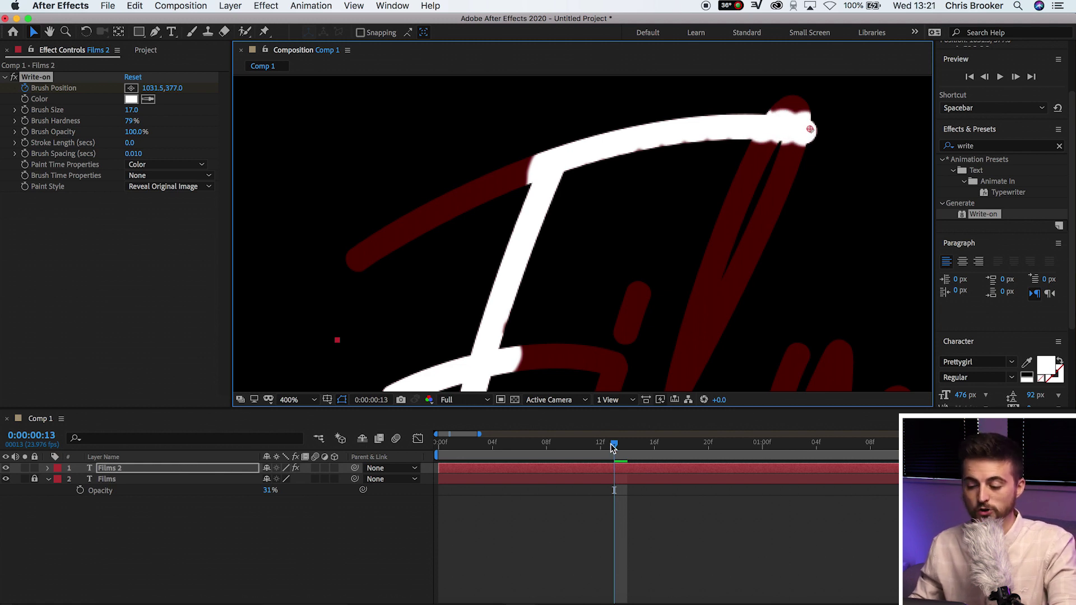
{"action": "left_click", "coordinate": [628, 447]}
{"action": "left_click_drag", "start_coordinate": [817, 120], "coordinate": [649, 124]}
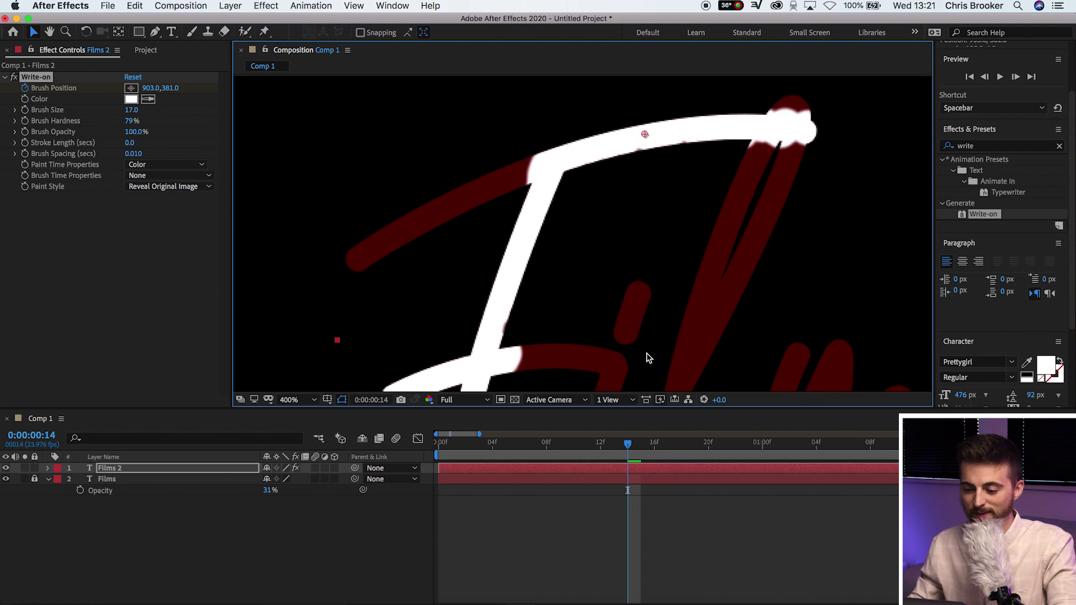
{"action": "left_click", "coordinate": [641, 446]}
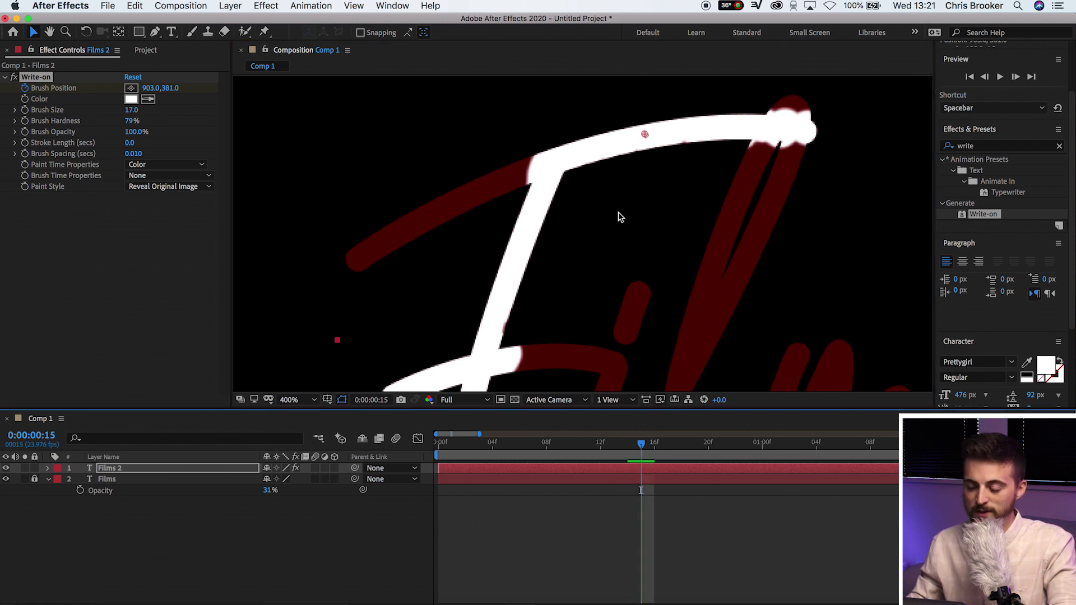
{"action": "mouse_move", "coordinate": [645, 135]}
{"action": "left_mouse_down"}
{"action": "mouse_move", "coordinate": [560, 175]}
{"action": "mouse_move", "coordinate": [492, 184]}
{"action": "mouse_move", "coordinate": [509, 177]}
{"action": "mouse_move", "coordinate": [431, 216]}
{"action": "left_mouse_up"}
Continue Brush Position keyframes from frame 16 through the 'i', 'l', 'm' and 's' letters
{"action": "left_click", "coordinate": [653, 445]}
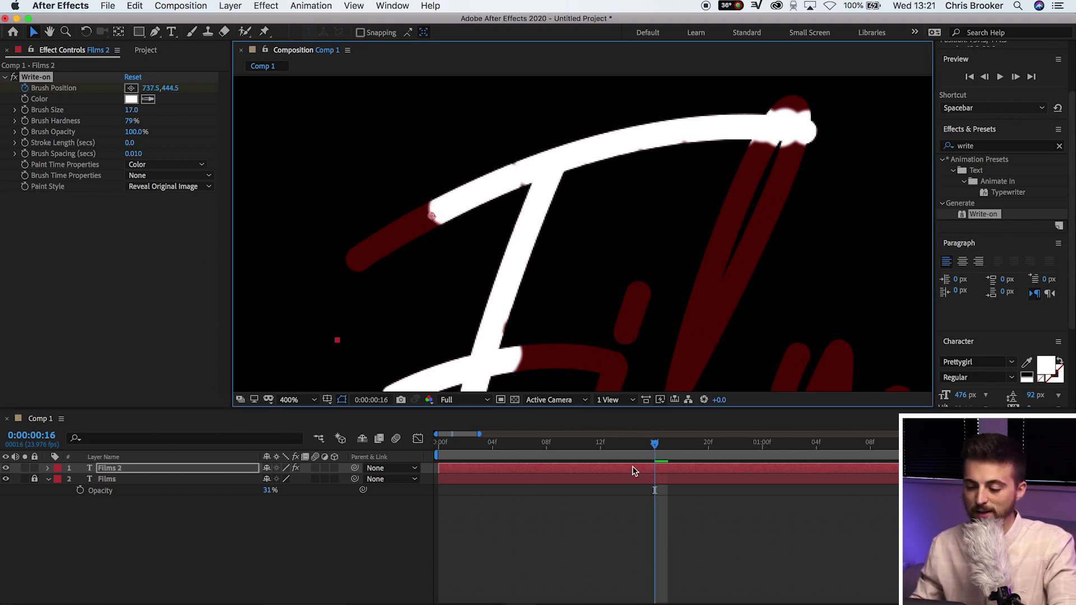
{"action": "left_click_drag", "start_coordinate": [658, 454], "coordinate": [821, 450]}
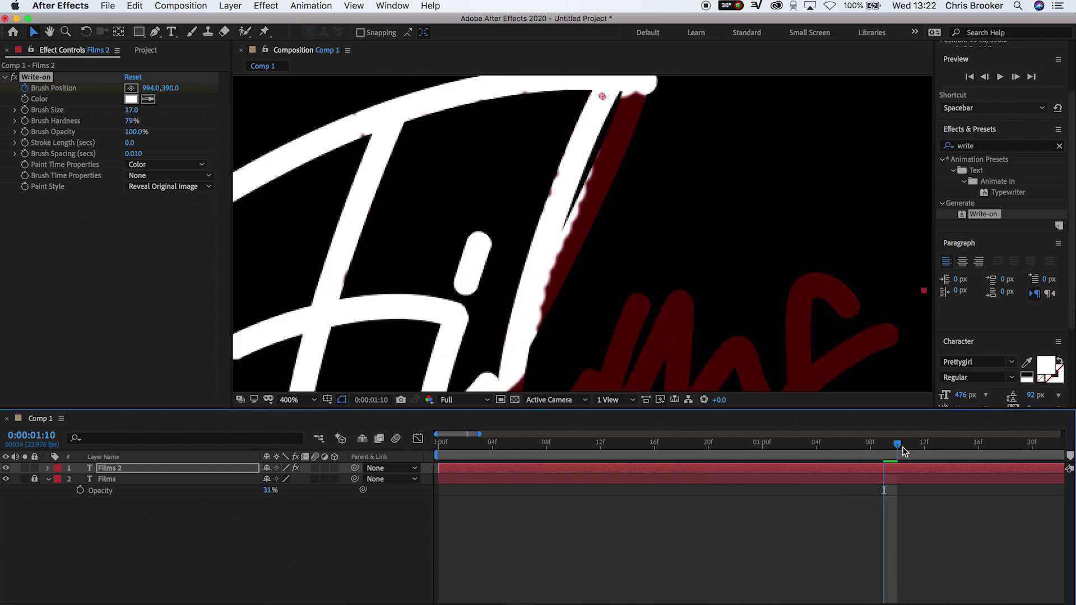
{"action": "left_click_drag", "start_coordinate": [901, 443], "coordinate": [920, 442]}
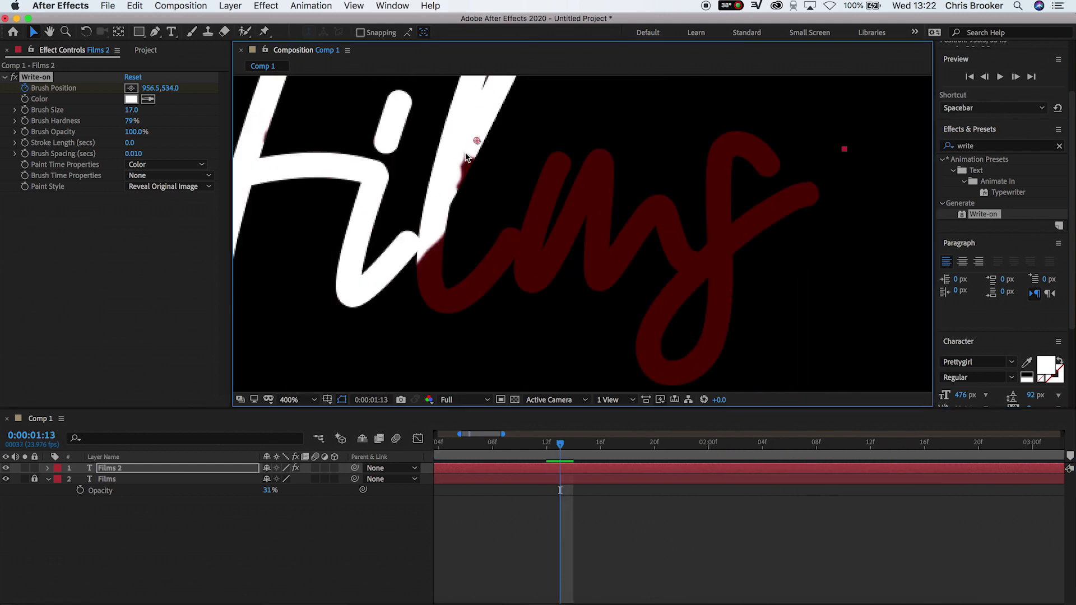
{"action": "left_click_drag", "start_coordinate": [565, 443], "coordinate": [587, 443]}
{"action": "mouse_move", "coordinate": [491, 279]}
{"action": "left_mouse_down"}
{"action": "mouse_move", "coordinate": [574, 188]}
{"action": "mouse_move", "coordinate": [639, 250]}
{"action": "mouse_move", "coordinate": [729, 283]}
{"action": "mouse_move", "coordinate": [652, 340]}
{"action": "mouse_move", "coordinate": [817, 190]}
{"action": "left_mouse_up"}
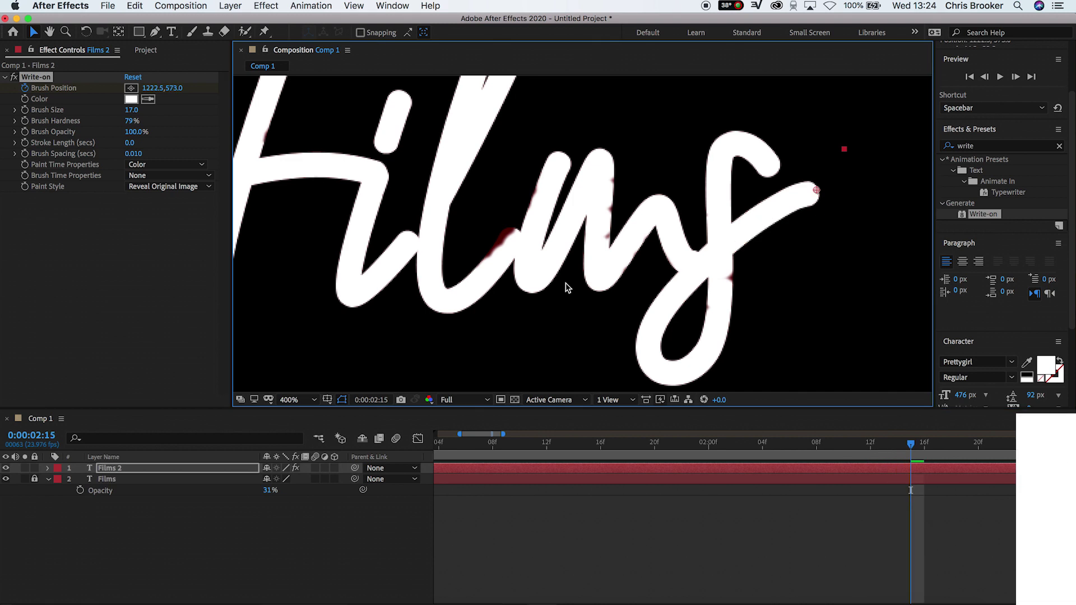
Fit the word Films in the viewer, rewind to 0:00:00:00 and preview the write-on animation
{"action": "left_click", "coordinate": [313, 400]}
{"action": "left_click", "coordinate": [313, 185]}
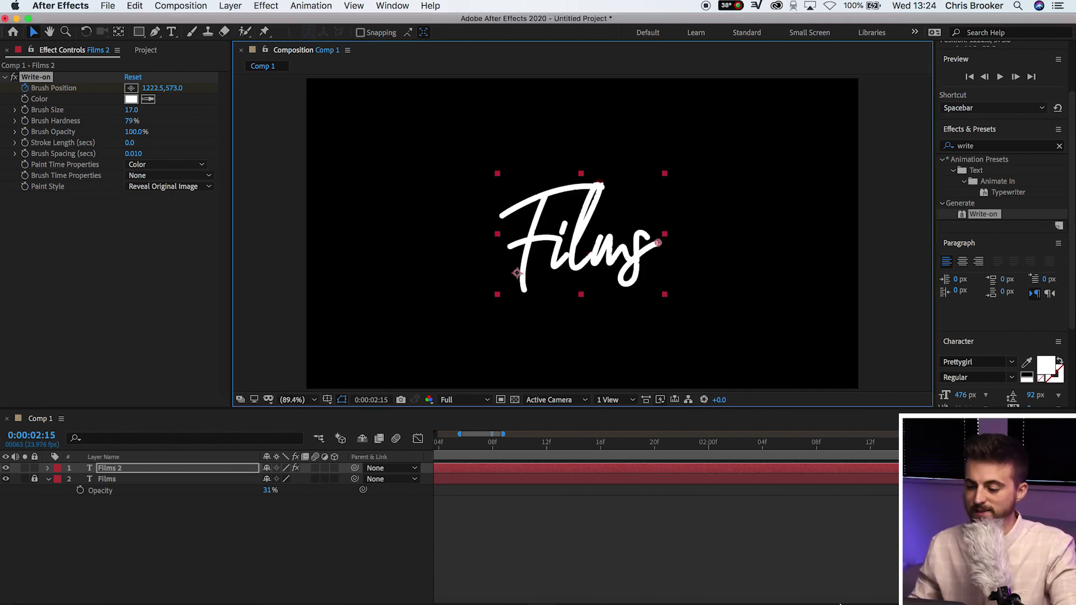
{"action": "key", "text": "Page_Up"}
{"action": "key", "text": "Page_Up"}
{"action": "key", "text": "minus"}
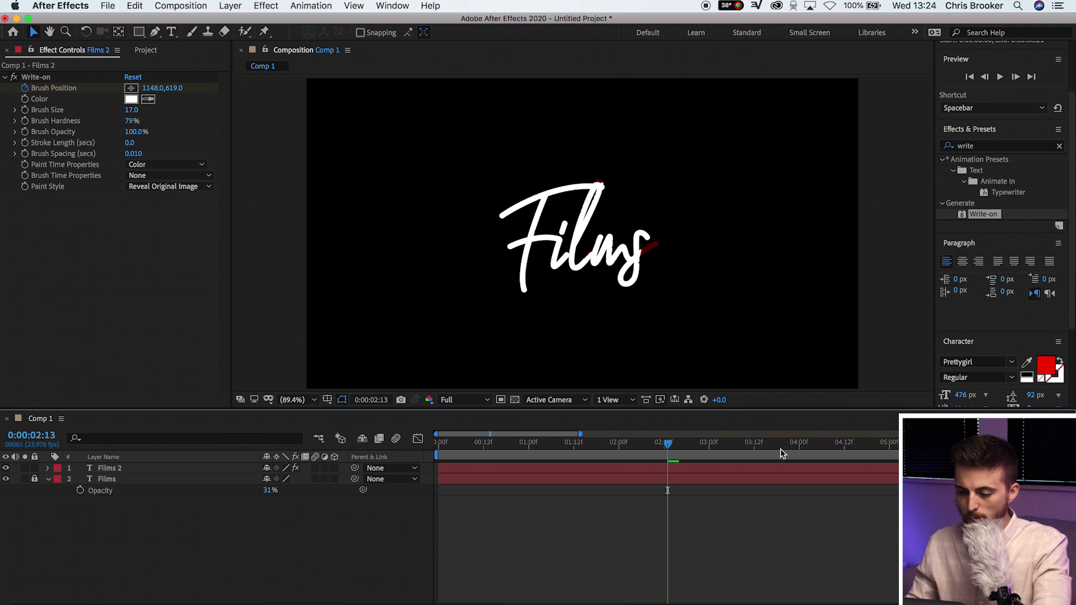
{"action": "left_click_drag", "start_coordinate": [646, 448], "coordinate": [298, 461]}
{"action": "key", "text": "equal"}
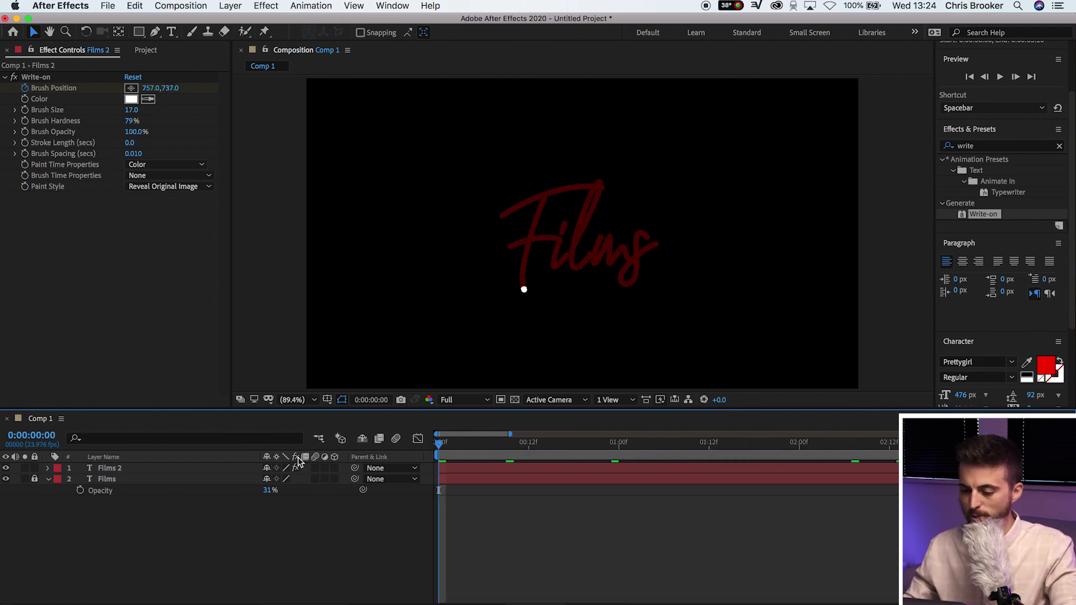
{"action": "key", "text": "space"}
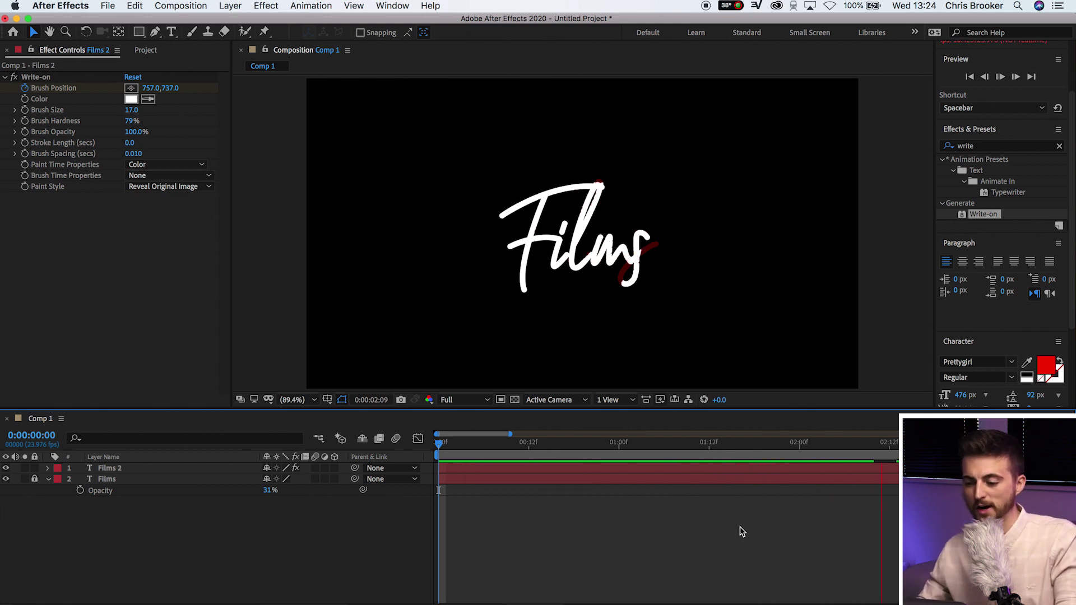
Stop the preview and delete the red Films guide layer
{"action": "key", "text": "space"}
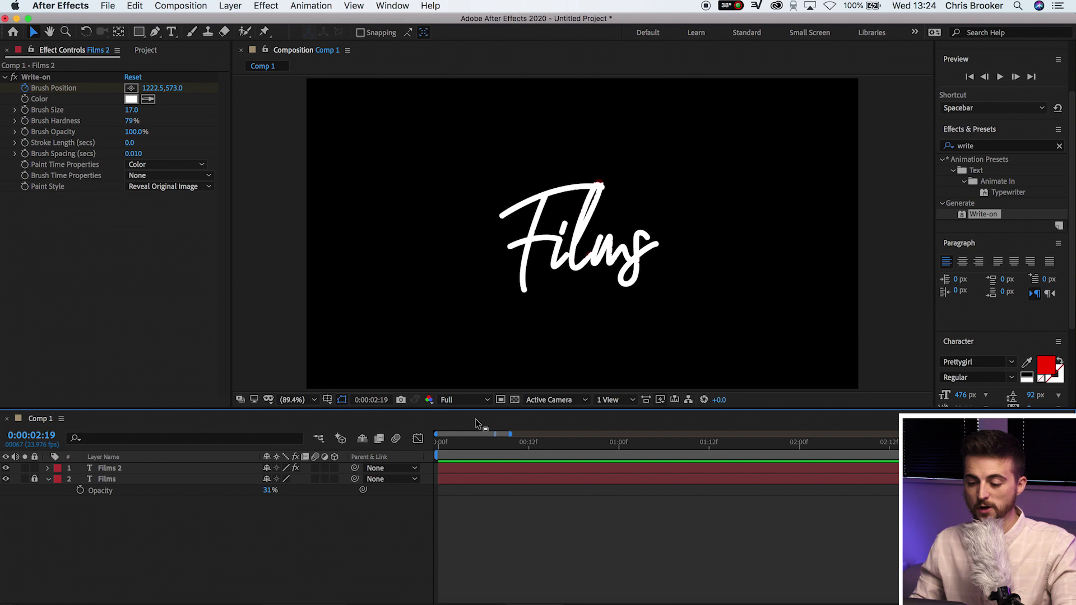
{"action": "left_click", "coordinate": [559, 443]}
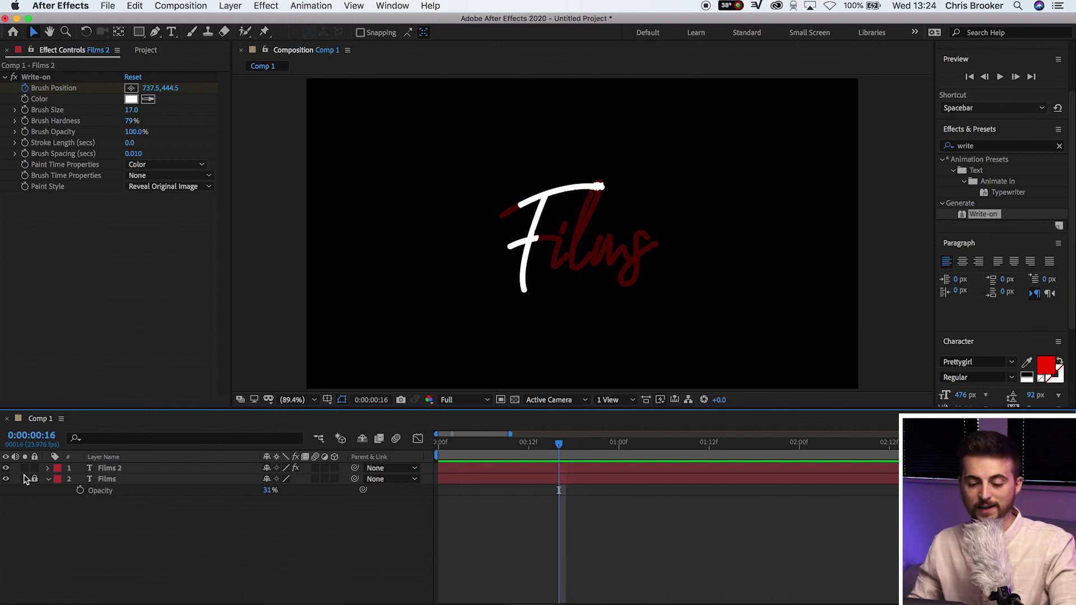
{"action": "left_click", "coordinate": [102, 480]}
{"action": "key", "text": "Delete"}
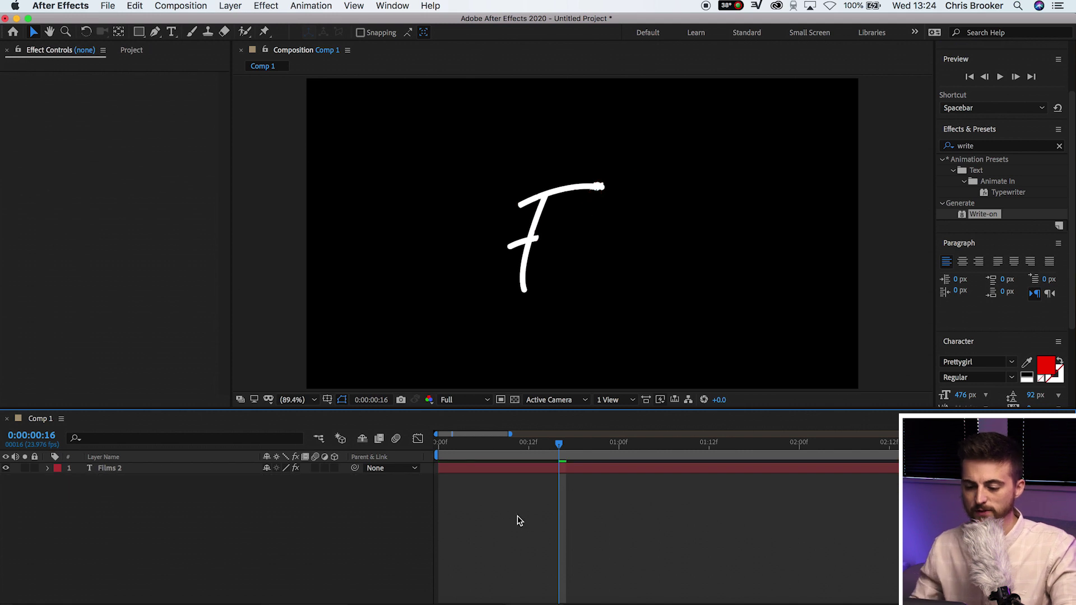
Replay the animation from the start, then inspect the strokes at 0:00:01:21 zoomed to 200%
{"action": "key", "text": "Home"}
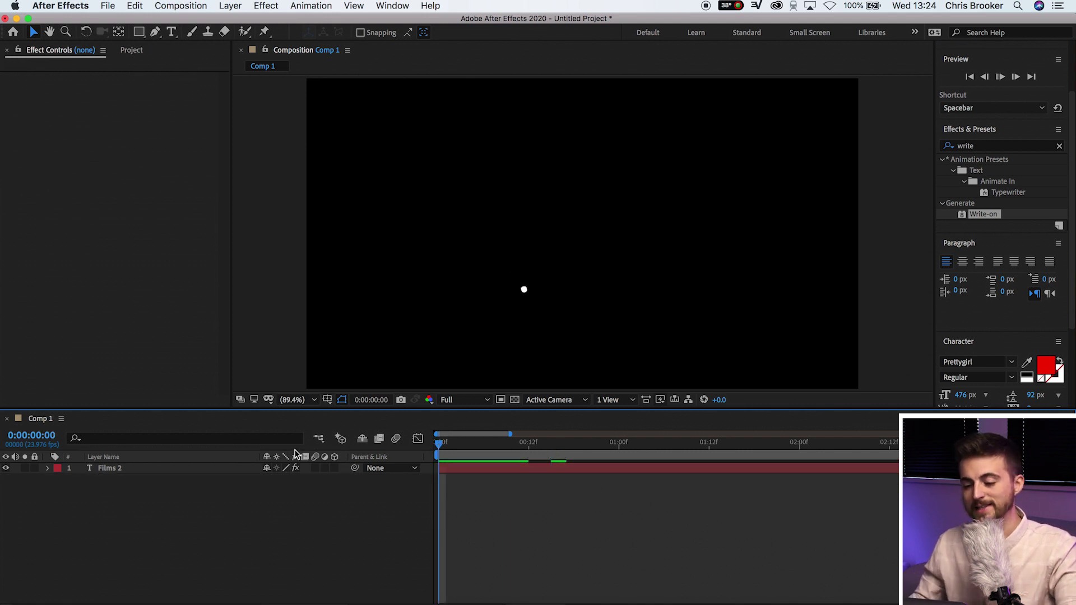
{"action": "key", "text": "space"}
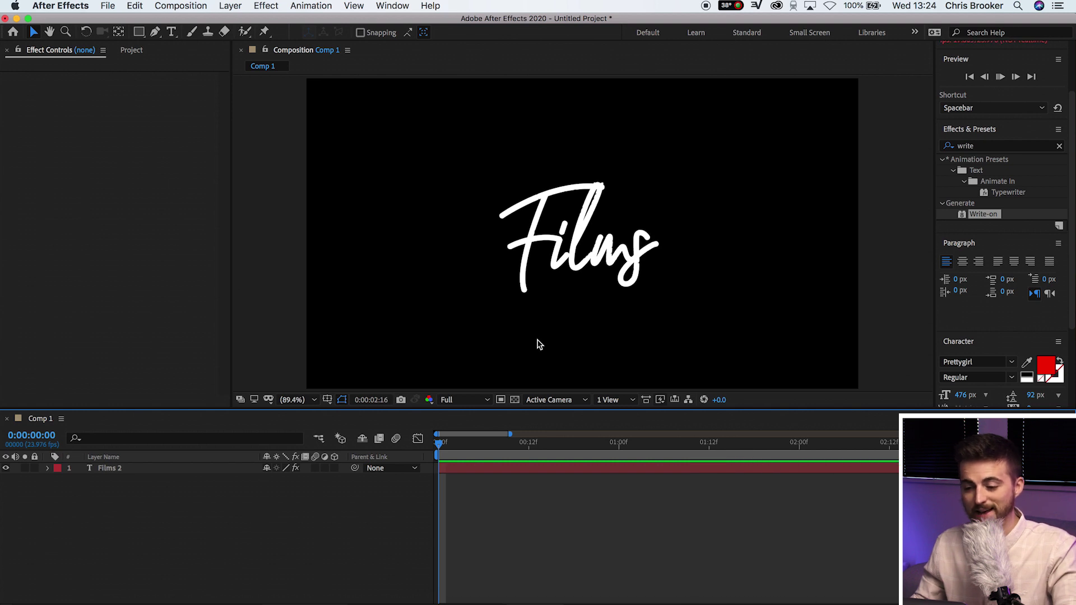
{"action": "key", "text": "space"}
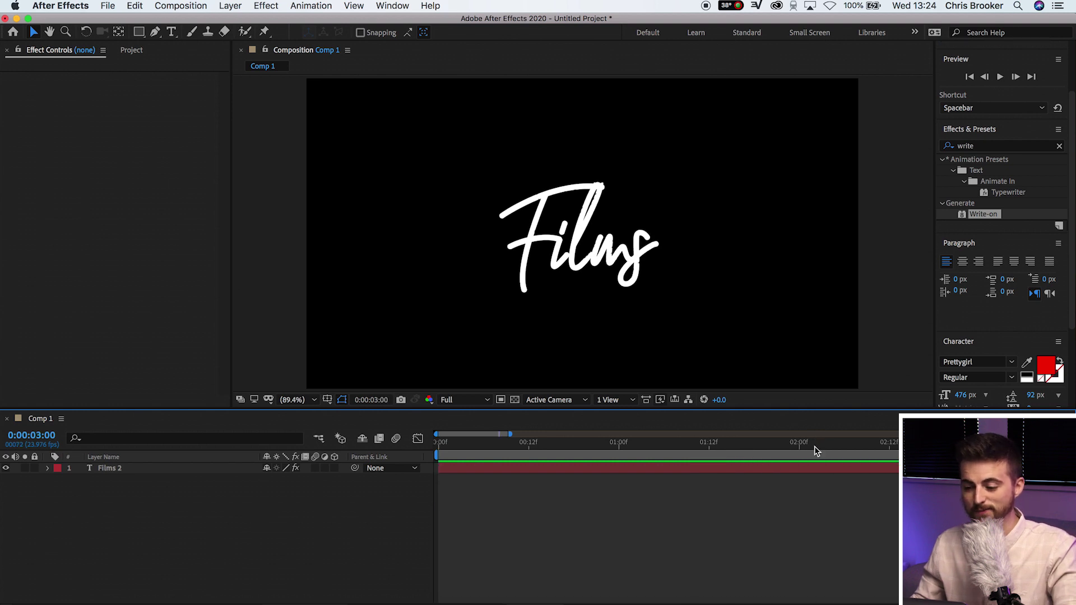
{"action": "left_click_drag", "start_coordinate": [815, 446], "coordinate": [778, 444]}
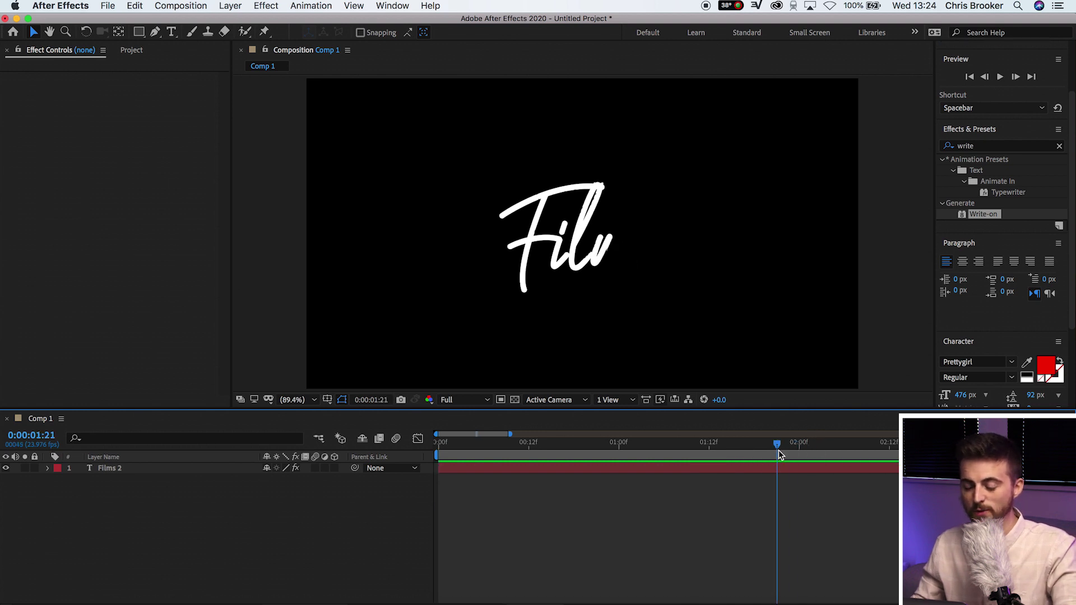
{"action": "key", "text": "slash"}
{"action": "key", "text": "period"}
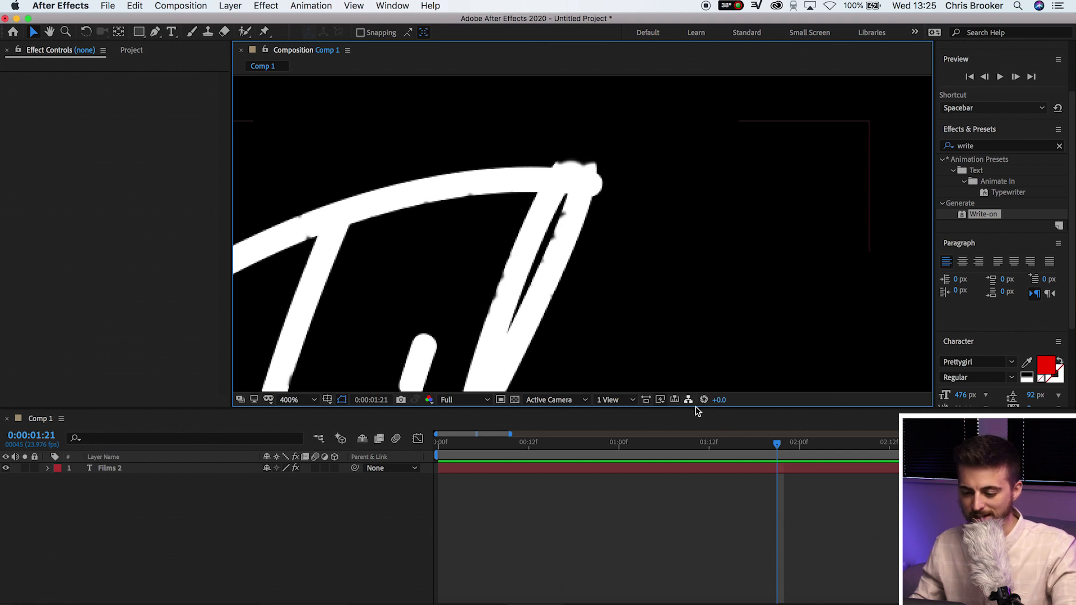
Raise Films 2's Write-on Brush Size from 17.0 to 27.8, undoing an oversized trial value
{"action": "left_click", "coordinate": [729, 468]}
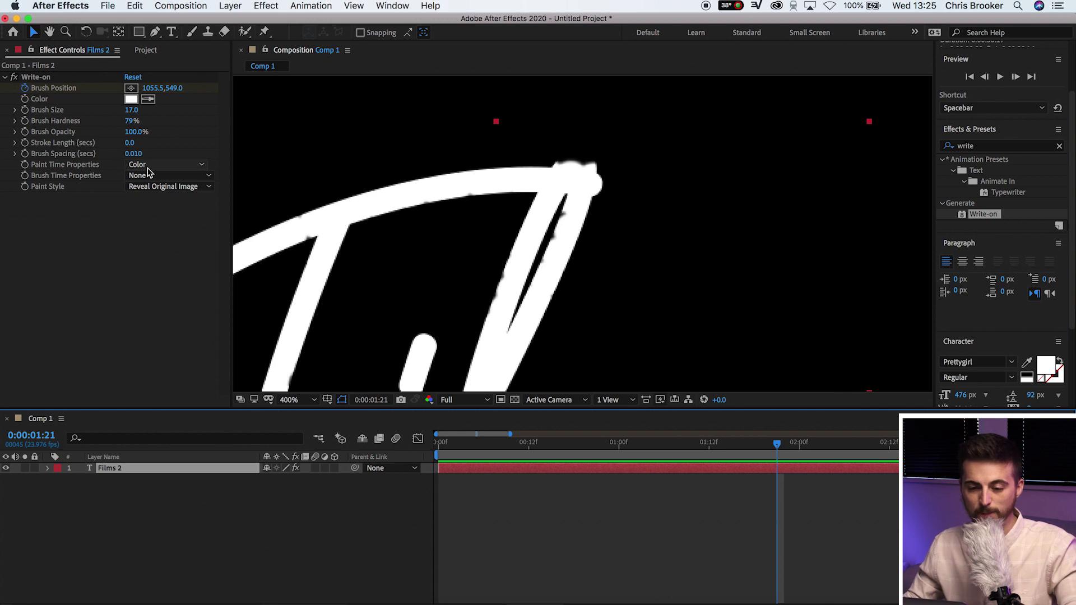
{"action": "left_click_drag", "start_coordinate": [132, 111], "coordinate": [147, 110]}
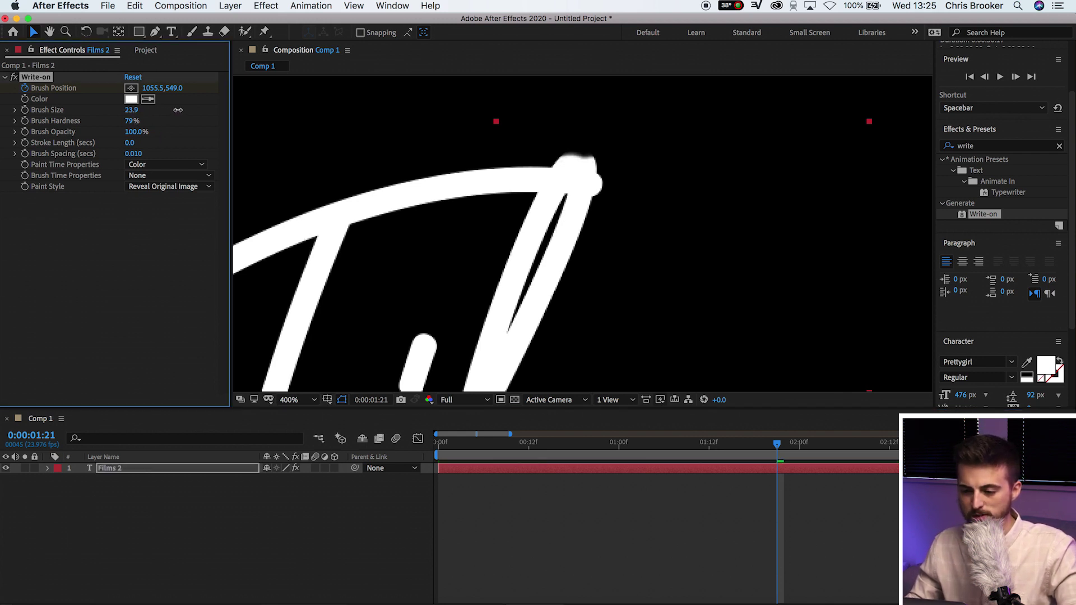
{"action": "left_click_drag", "start_coordinate": [470, 322], "coordinate": [271, 361]}
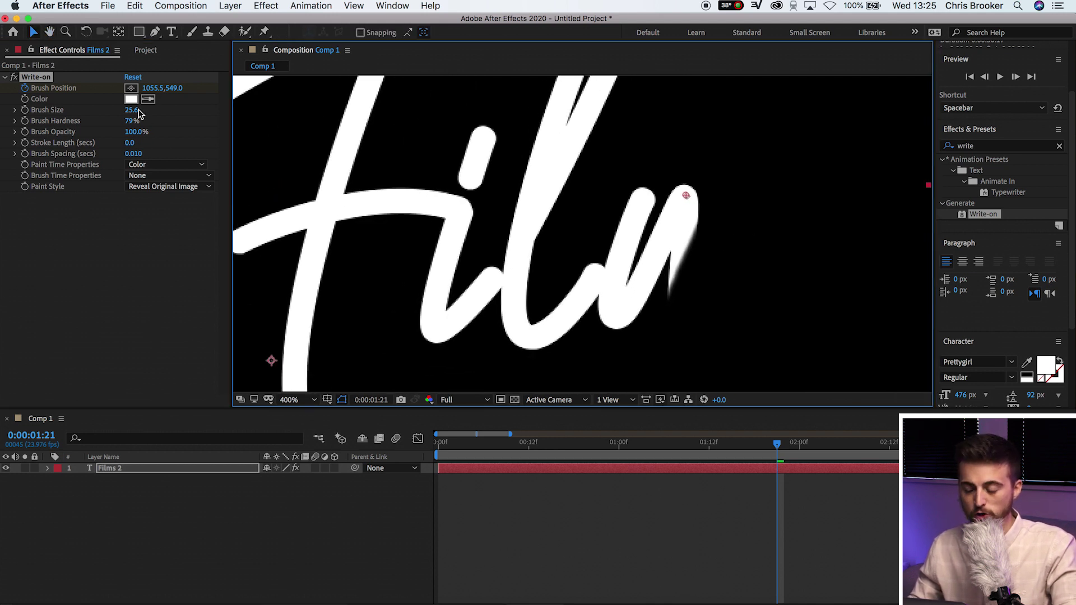
{"action": "mouse_move", "coordinate": [138, 112]}
{"action": "left_mouse_down"}
{"action": "mouse_move", "coordinate": [648, 110]}
{"action": "mouse_move", "coordinate": [650, 119]}
{"action": "left_mouse_up"}
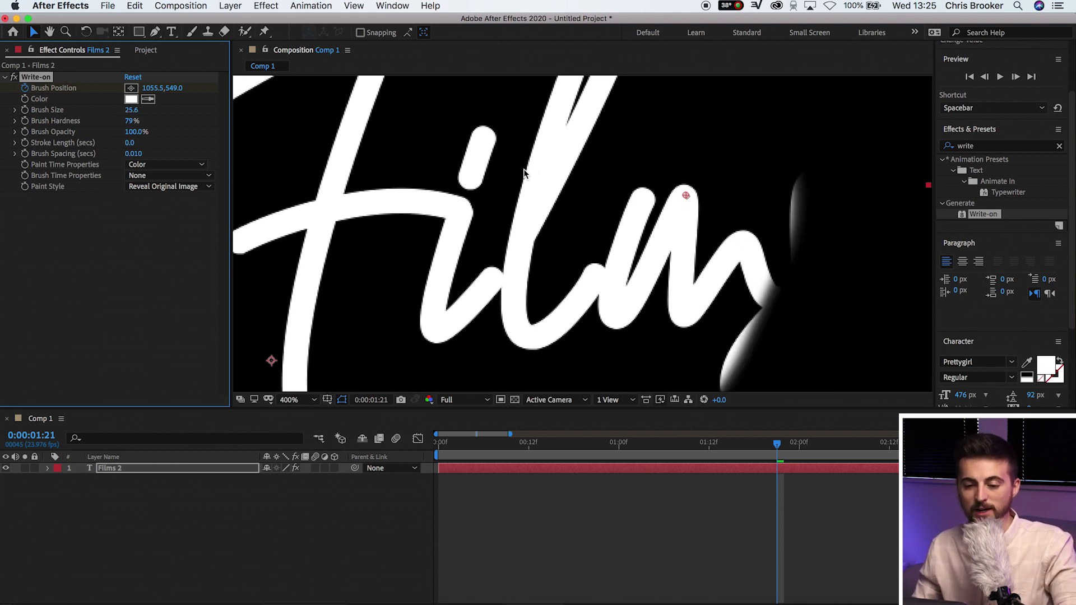
{"action": "key", "text": "super+z"}
{"action": "left_click_drag", "start_coordinate": [133, 115], "coordinate": [147, 115]}
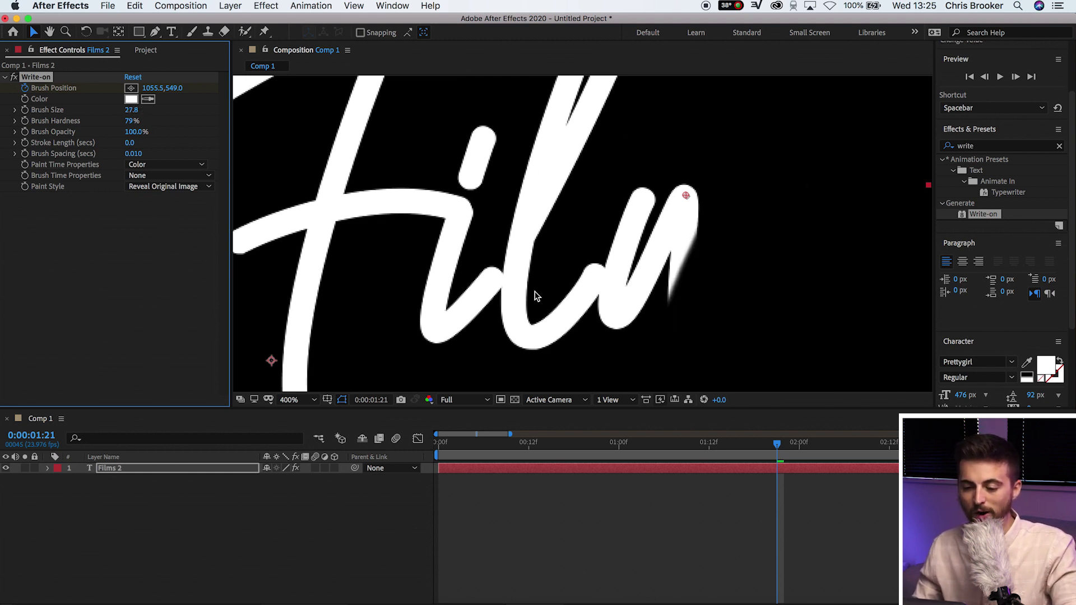